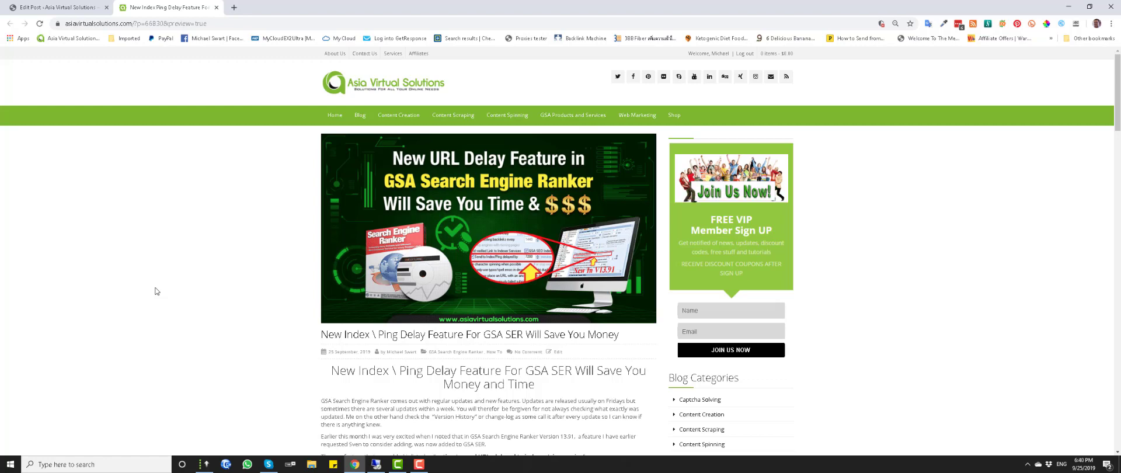
Switch to GSA Search Engine Ranker, open its version history, and enlarge the history window so the full entries can be read
{"action": "scroll", "coordinate": [160, 295], "scroll_direction": "down", "scroll_amount": 1}
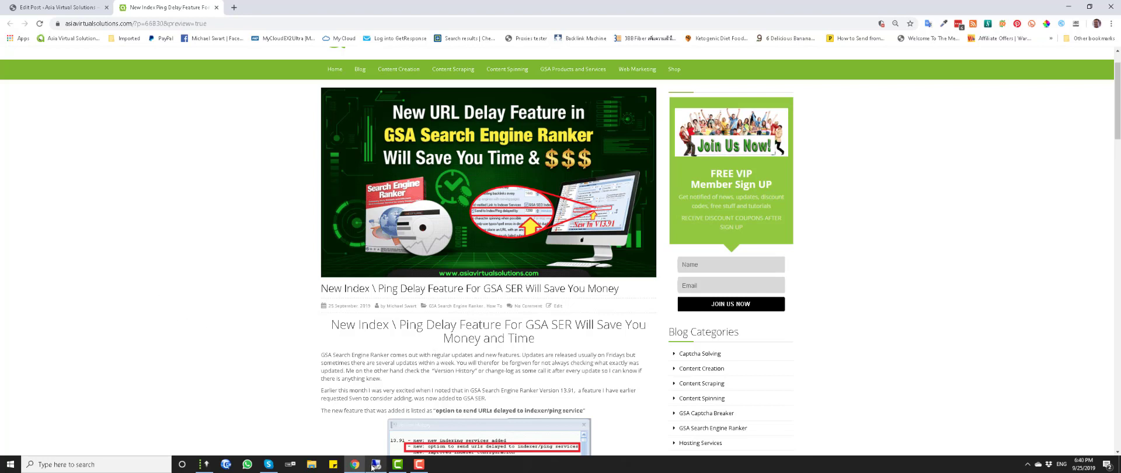
{"action": "mouse_move", "coordinate": [206, 464]}
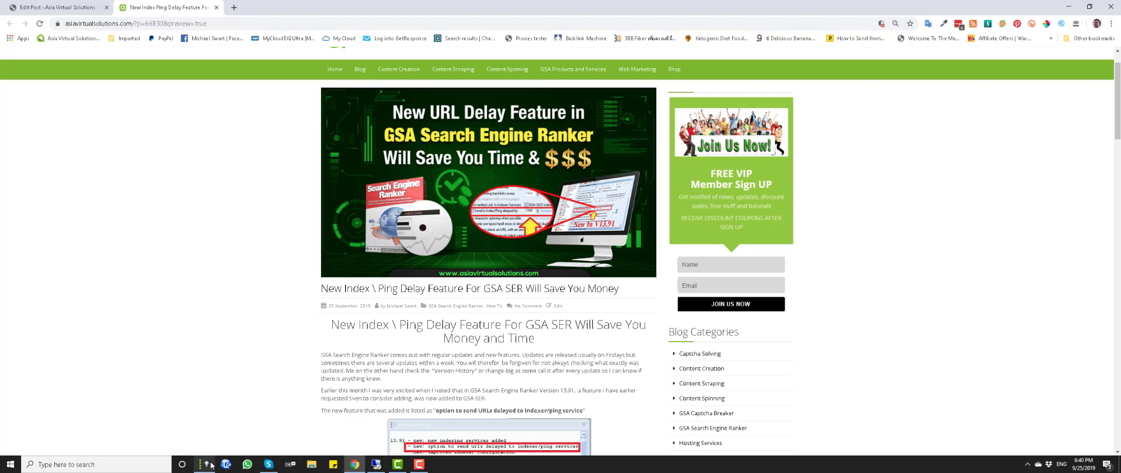
{"action": "left_click", "coordinate": [206, 464]}
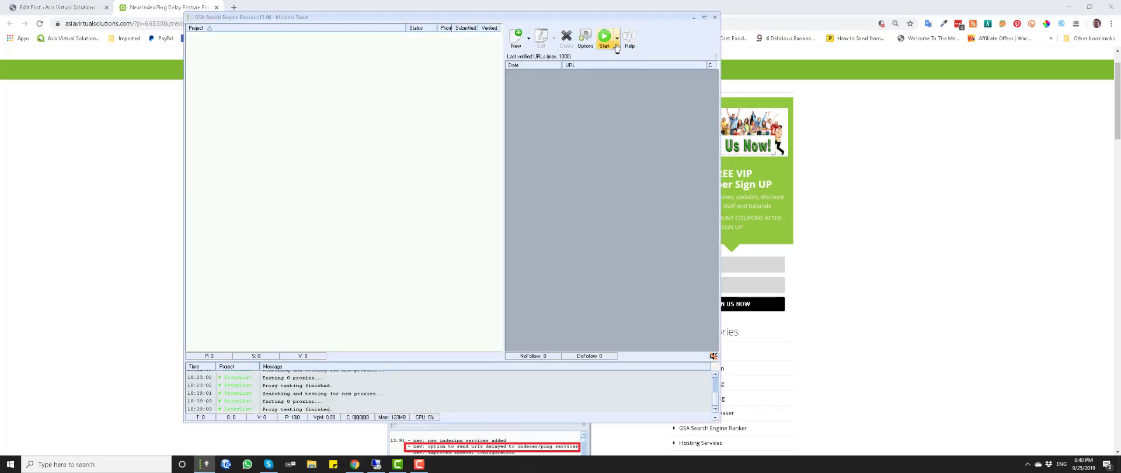
{"action": "left_click", "coordinate": [629, 39]}
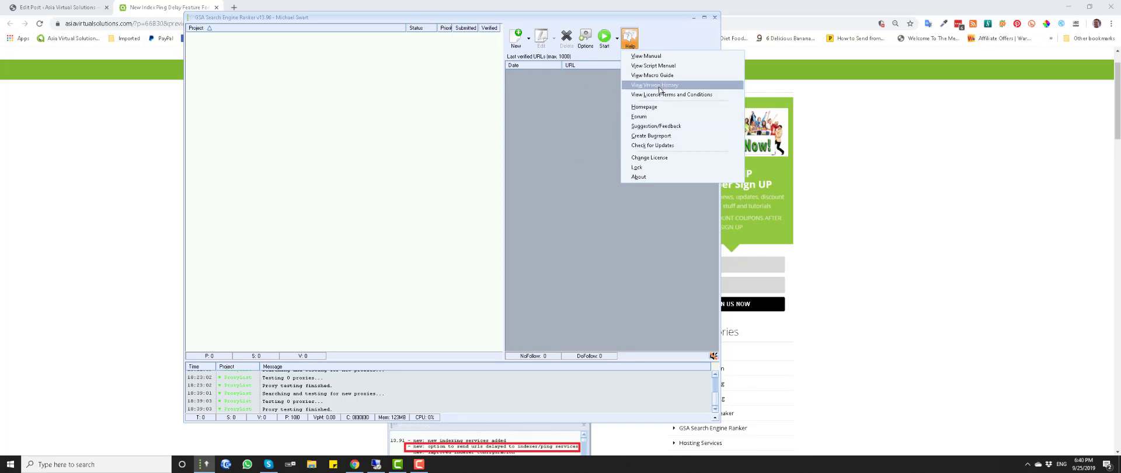
{"action": "left_click", "coordinate": [557, 166]}
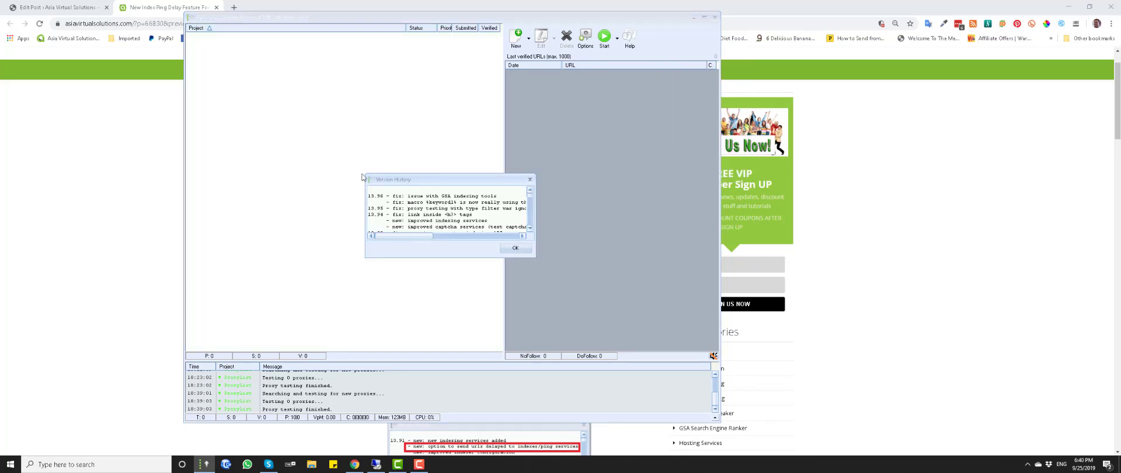
{"action": "left_click_drag", "start_coordinate": [366, 172], "coordinate": [242, 84]}
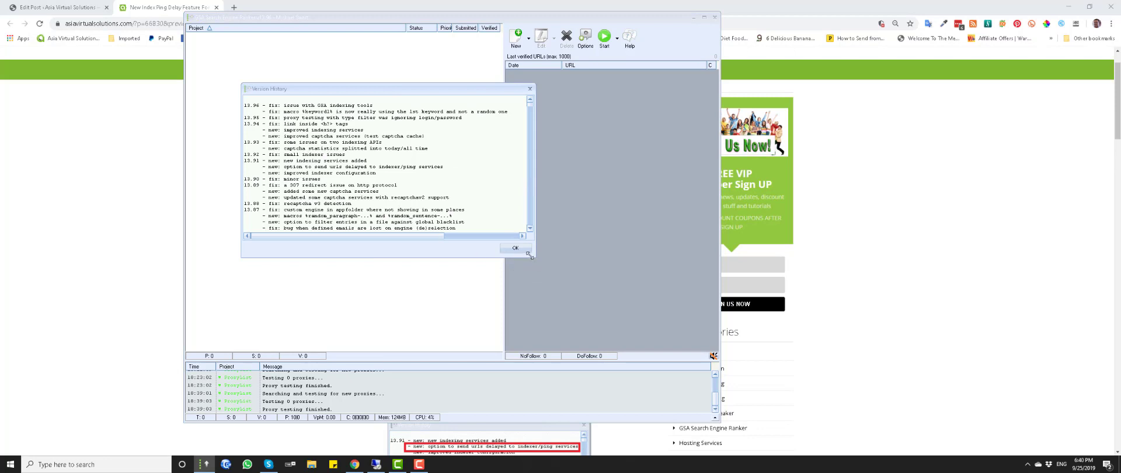
{"action": "left_click_drag", "start_coordinate": [533, 255], "coordinate": [750, 278]}
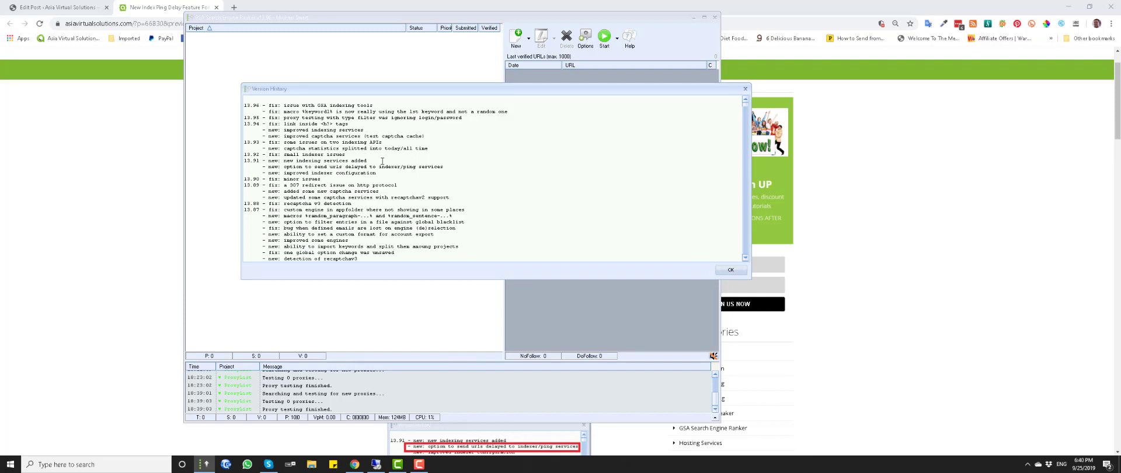
Highlight the 13.91 entry "option to send urls delayed to indexer/ping services" in the version history, and close the history window
{"action": "left_click_drag", "start_coordinate": [370, 160], "coordinate": [346, 160]}
{"action": "left_click_drag", "start_coordinate": [447, 171], "coordinate": [265, 168]}
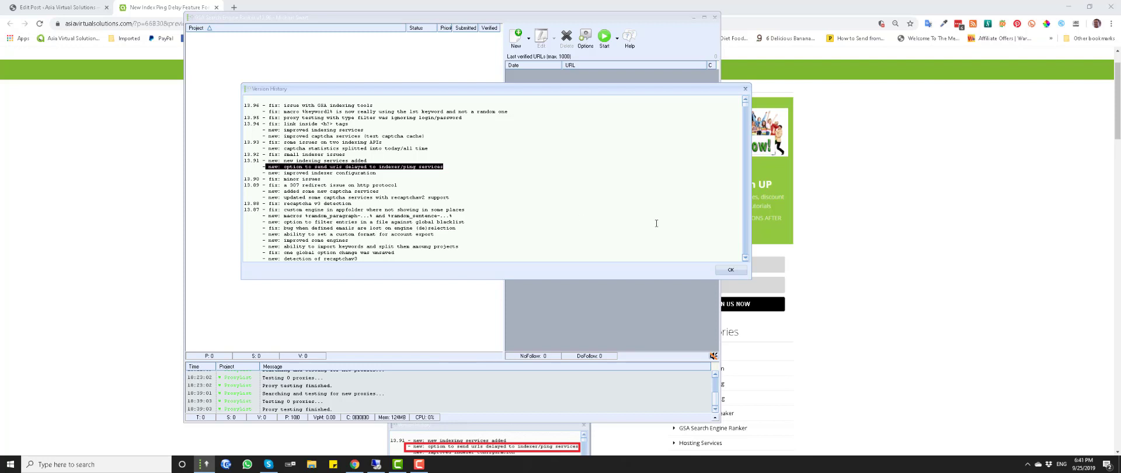
{"action": "left_click", "coordinate": [738, 271]}
Return to the blog post and examine its before-and-after comparison and the section on sending URLs to pingers and indexers
{"action": "left_click", "coordinate": [864, 247]}
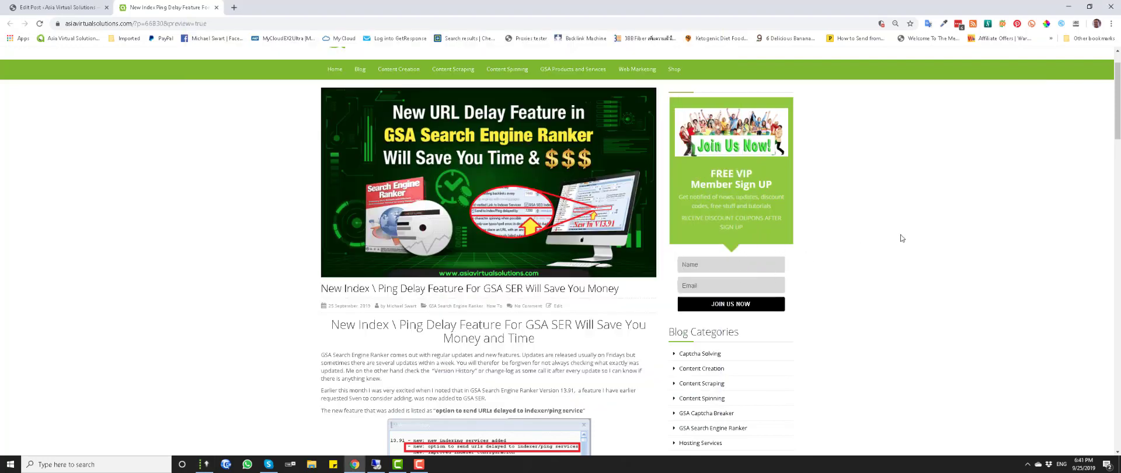
{"action": "scroll", "coordinate": [220, 221], "scroll_direction": "down", "scroll_amount": 3}
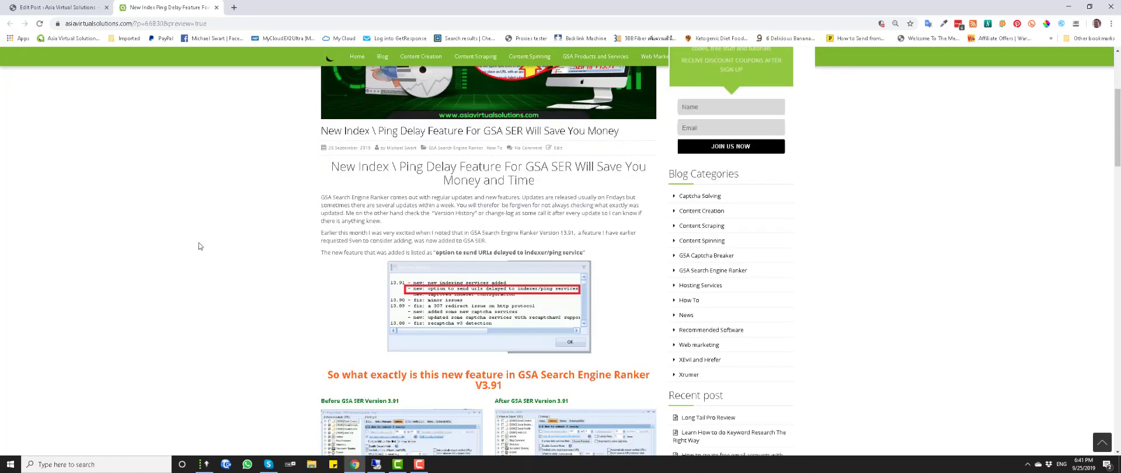
{"action": "scroll", "coordinate": [214, 255], "scroll_direction": "down", "scroll_amount": 1}
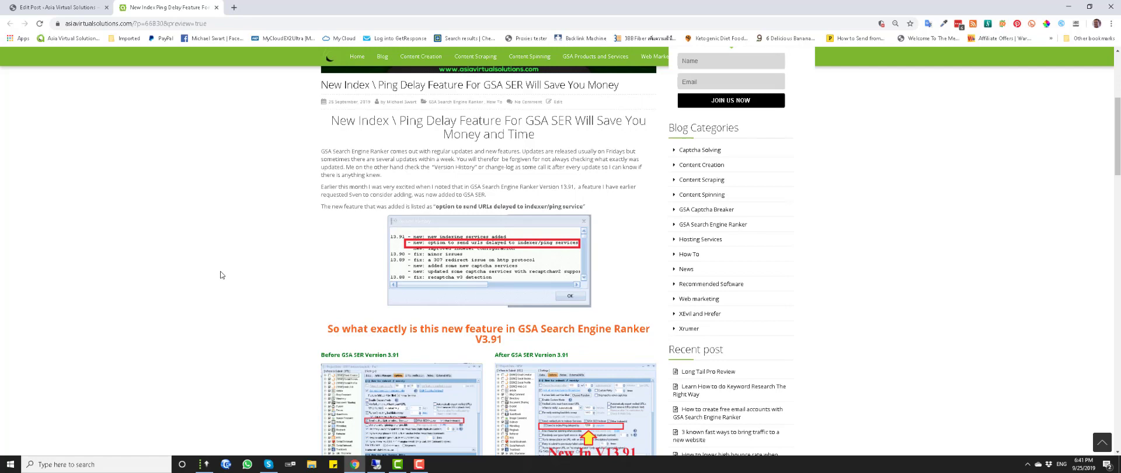
{"action": "scroll", "coordinate": [225, 273], "scroll_direction": "down", "scroll_amount": 2}
{"action": "scroll", "coordinate": [230, 270], "scroll_direction": "down", "scroll_amount": 3}
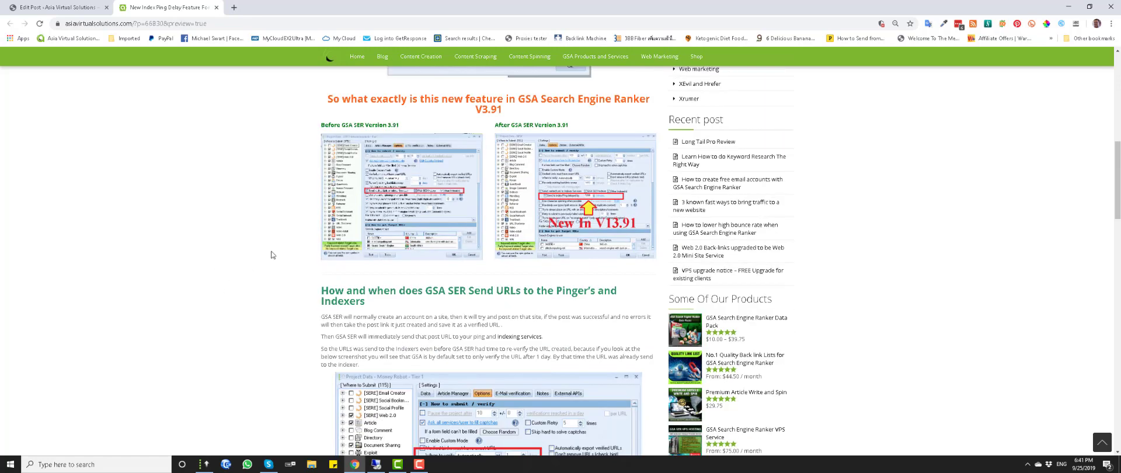
{"action": "scroll", "coordinate": [229, 286], "scroll_direction": "up", "scroll_amount": 4}
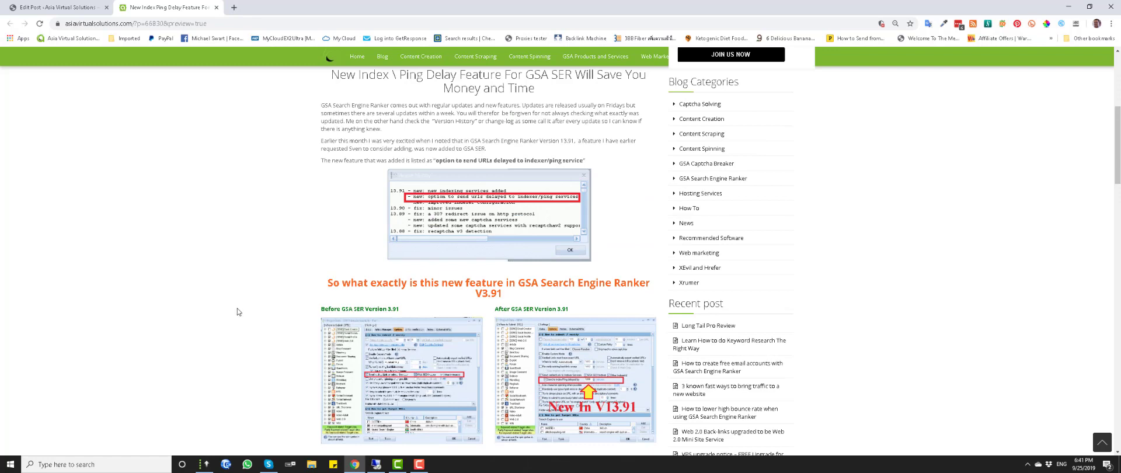
{"action": "scroll", "coordinate": [245, 318], "scroll_direction": "down", "scroll_amount": 4}
{"action": "scroll", "coordinate": [254, 322], "scroll_direction": "down", "scroll_amount": 1}
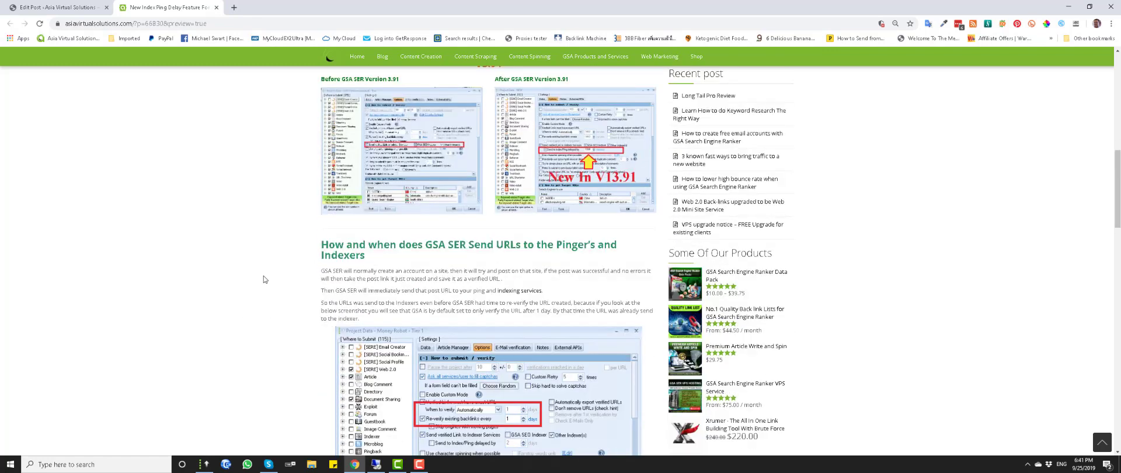
Switch to GSA Search Engine Ranker, start a new project, and show its submit and verify options in an enlarged window
{"action": "left_click", "coordinate": [212, 466]}
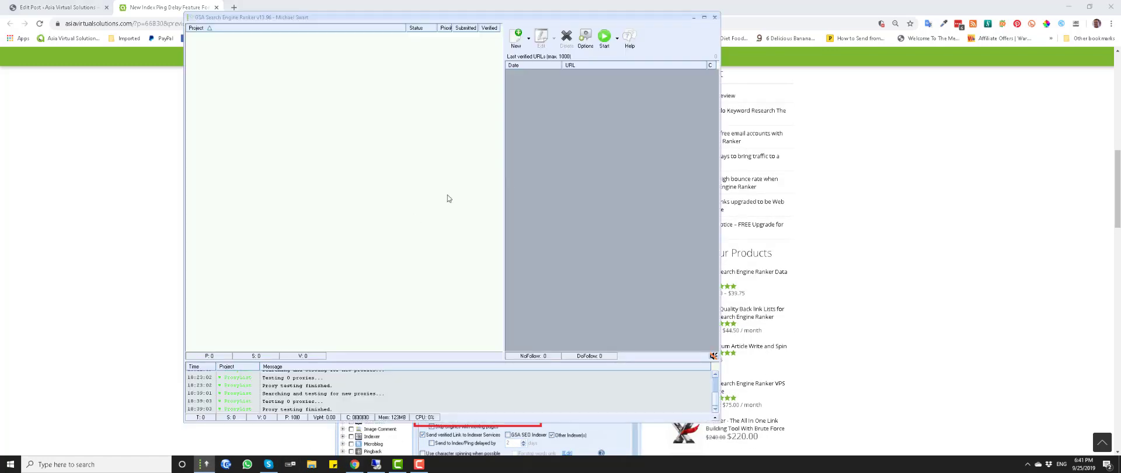
{"action": "left_click", "coordinate": [514, 40]}
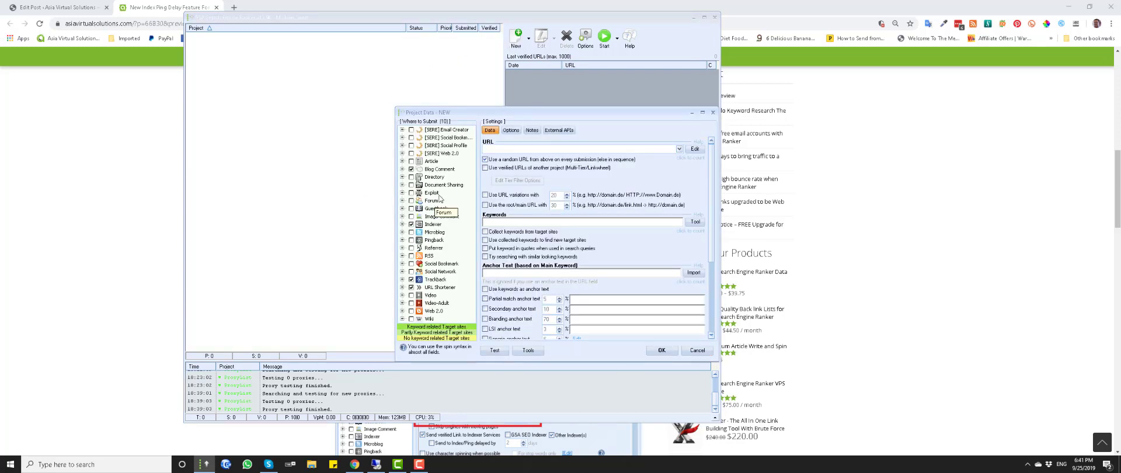
{"action": "left_click", "coordinate": [510, 130]}
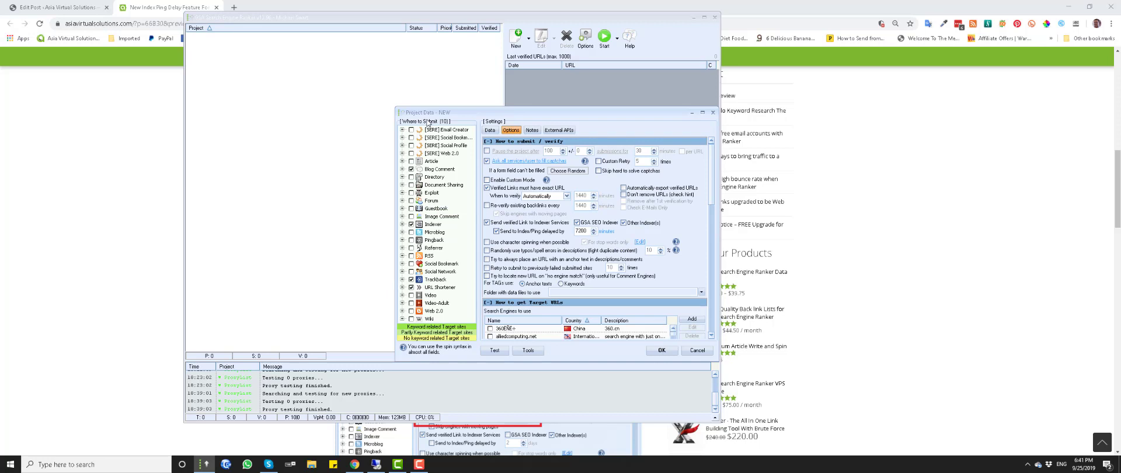
{"action": "left_click_drag", "start_coordinate": [395, 113], "coordinate": [218, 64]}
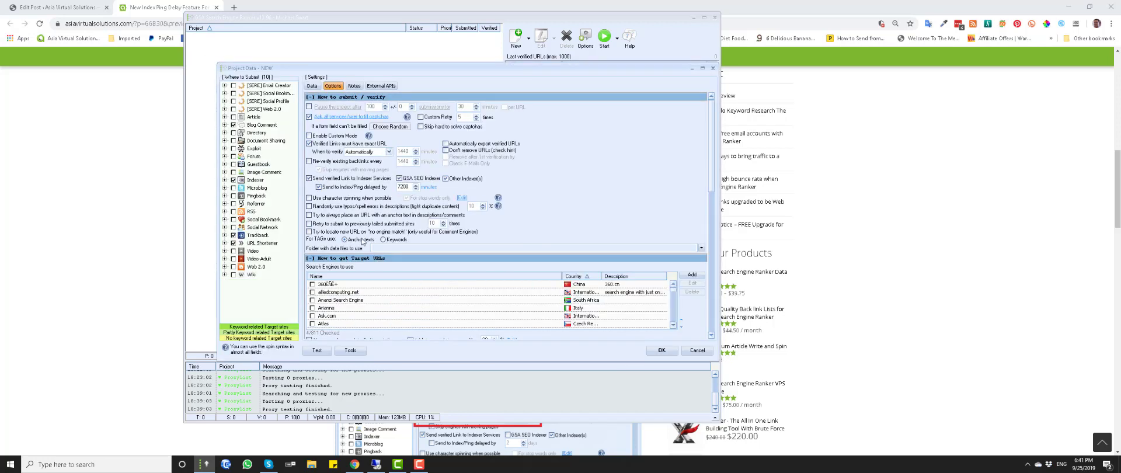
Switch to the remote desktop session and open the Indexing settings in its GSA Search Engine Ranker
{"action": "left_click", "coordinate": [376, 466]}
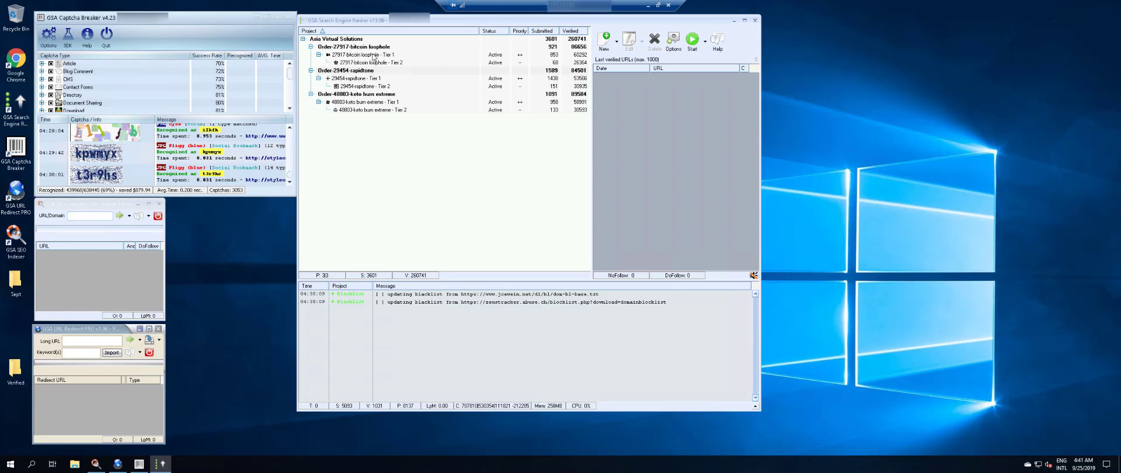
{"action": "mouse_move", "coordinate": [373, 56]}
{"action": "mouse_move", "coordinate": [425, 61]}
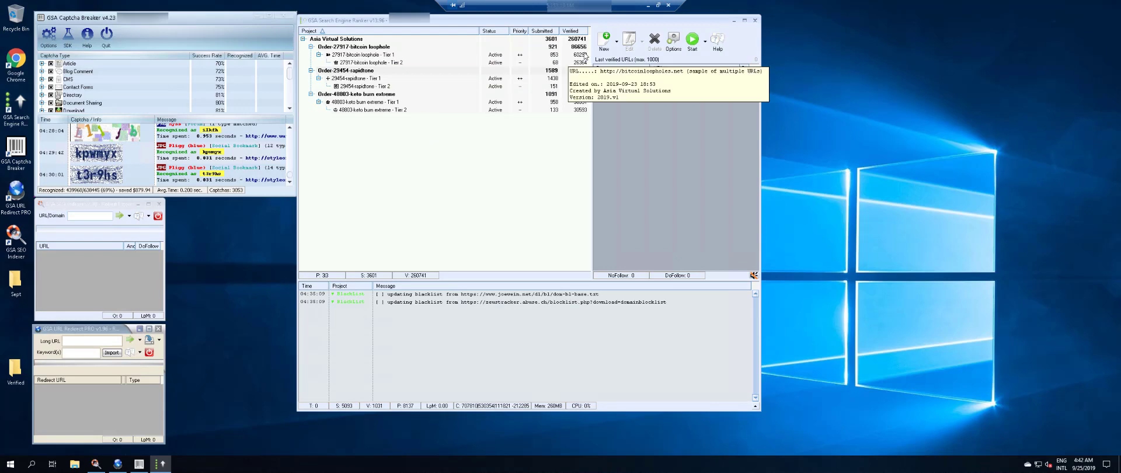
{"action": "left_click", "coordinate": [674, 41]}
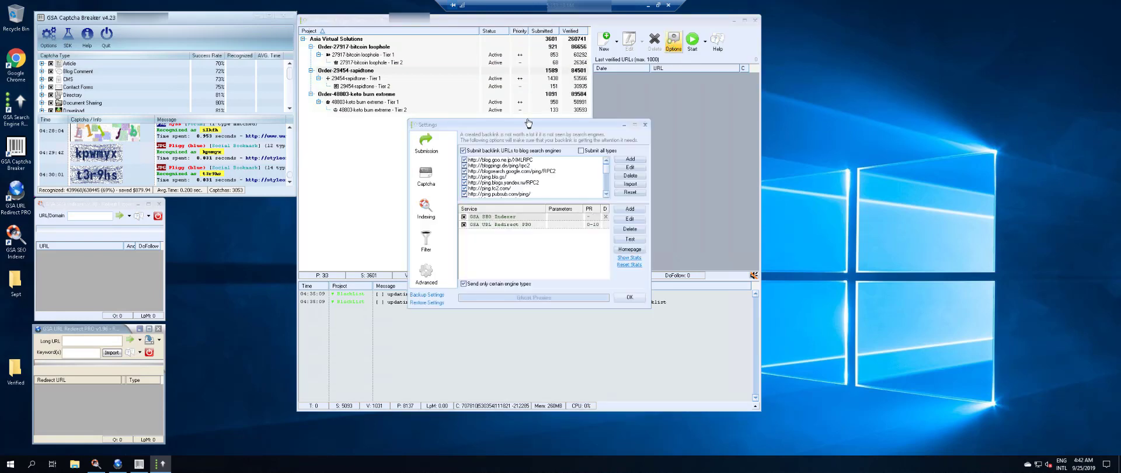
{"action": "left_click", "coordinate": [426, 209]}
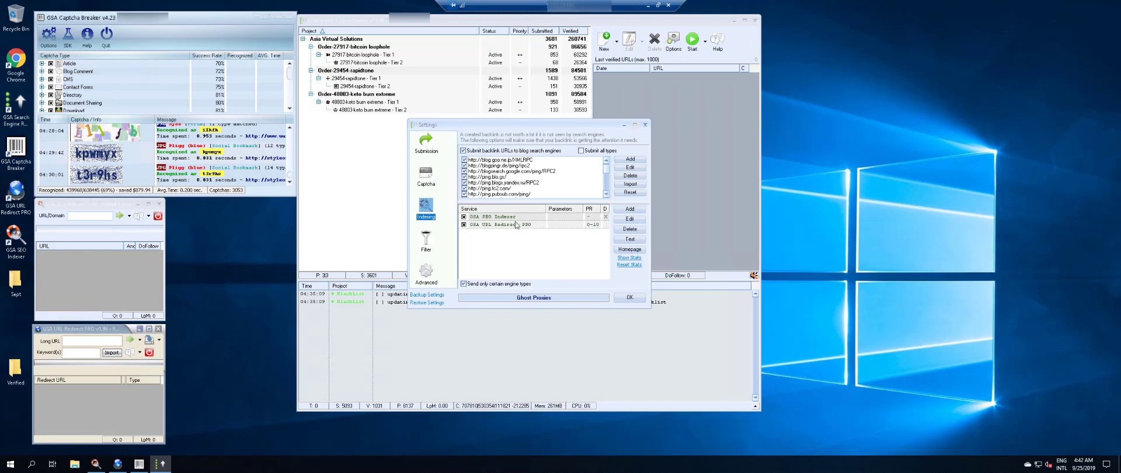
{"action": "mouse_move", "coordinate": [514, 220]}
Examine the run options of GSA SEO Indexer and GSA URL Redirect PRO, and return to the indexing settings
{"action": "left_click", "coordinate": [129, 215]}
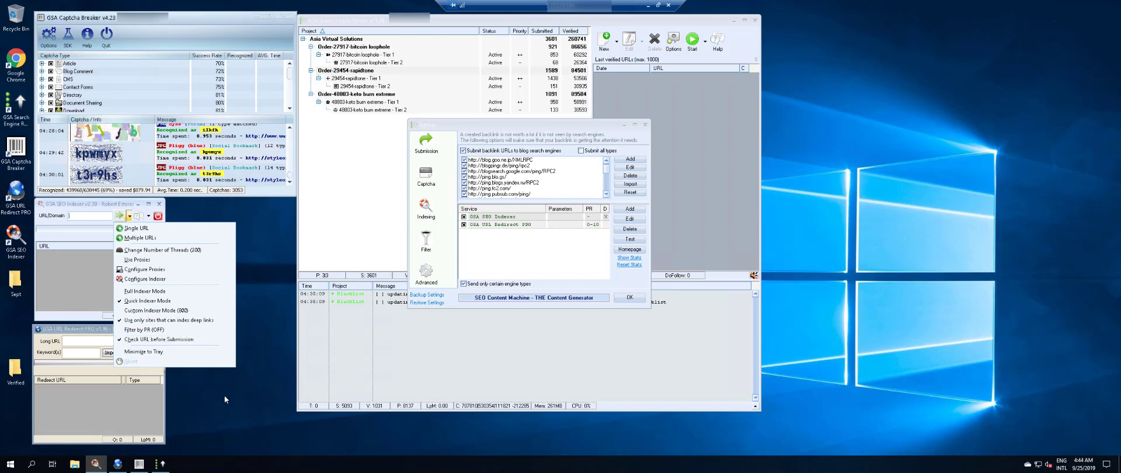
{"action": "left_click", "coordinate": [222, 353]}
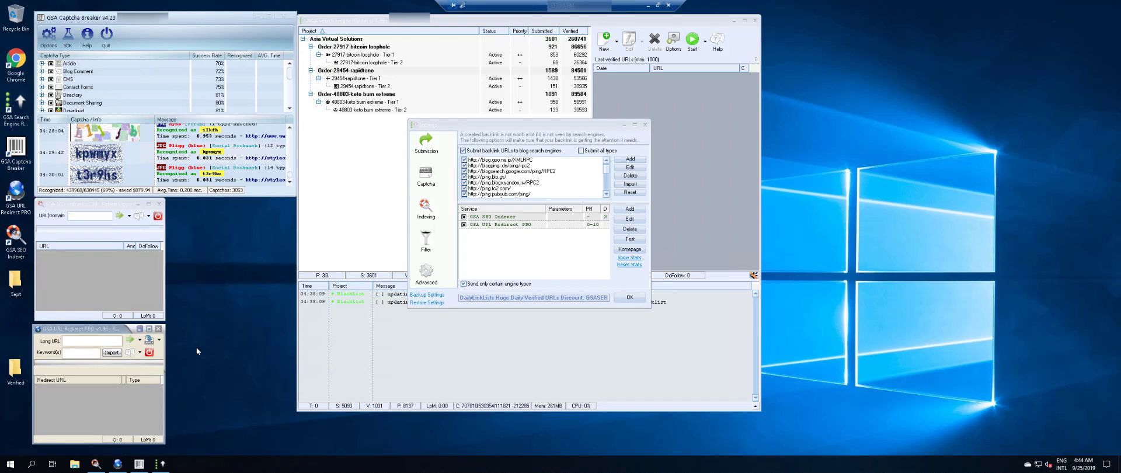
{"action": "left_click", "coordinate": [140, 340]}
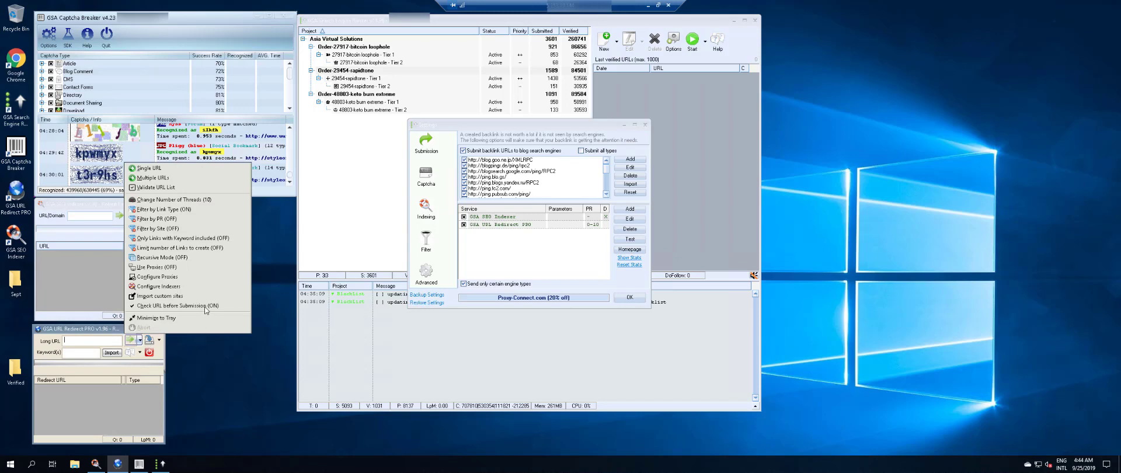
{"action": "left_click", "coordinate": [496, 251]}
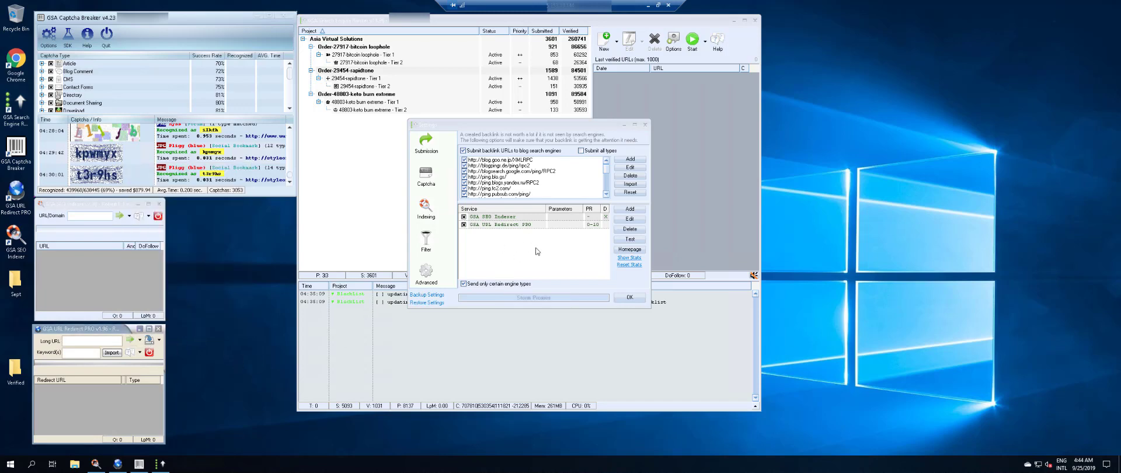
{"action": "left_click", "coordinate": [523, 243]}
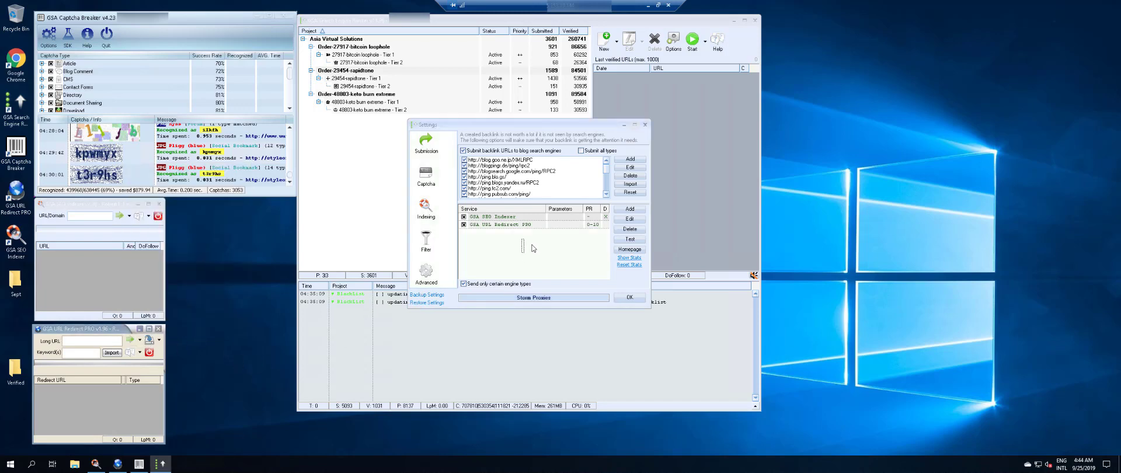
Review the indexing services that can be added and the blog search engine ping list, and close the settings without changes
{"action": "left_click", "coordinate": [638, 211]}
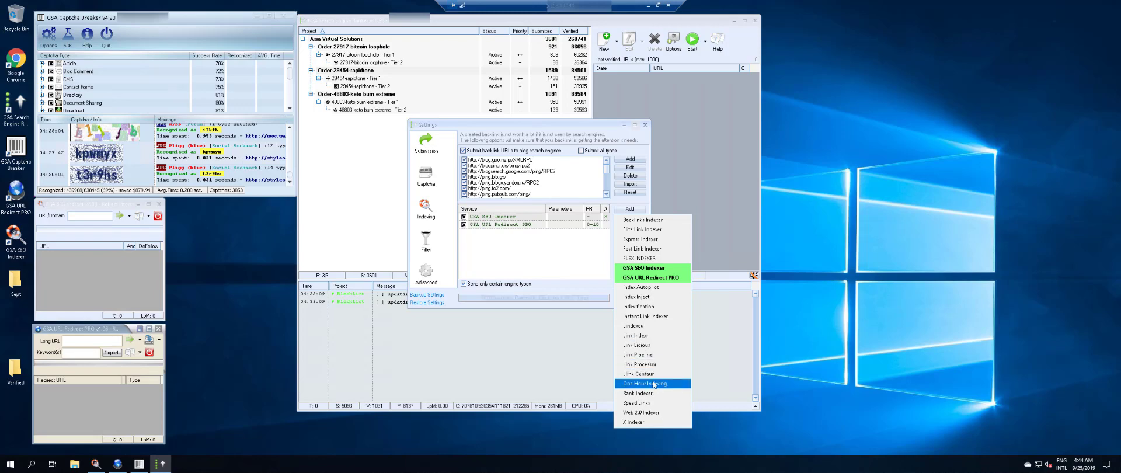
{"action": "left_click", "coordinate": [495, 246]}
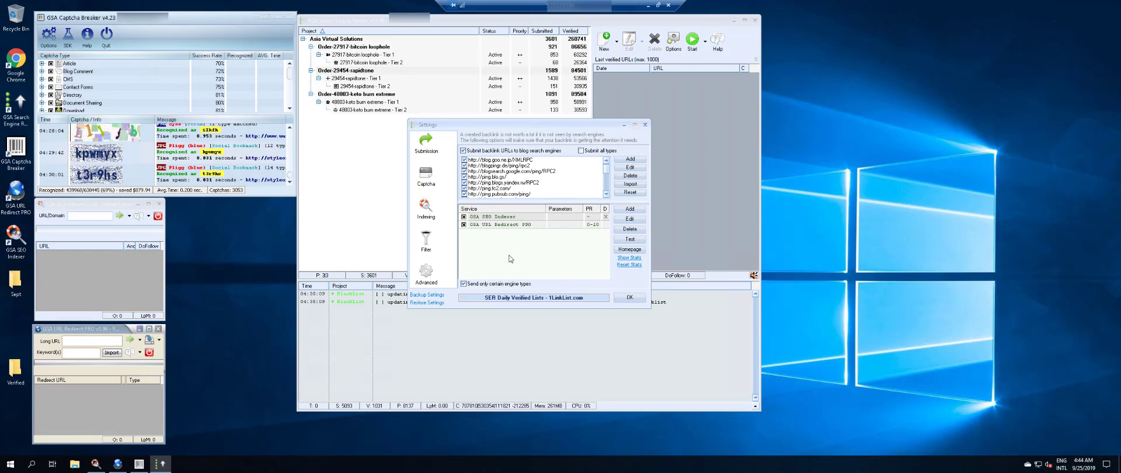
{"action": "left_click", "coordinate": [646, 125]}
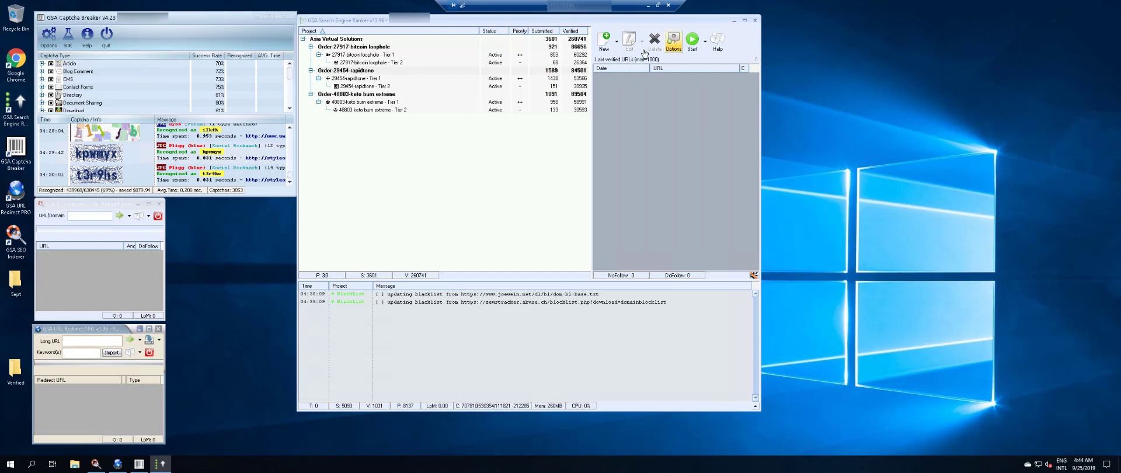
{"action": "left_click", "coordinate": [675, 39]}
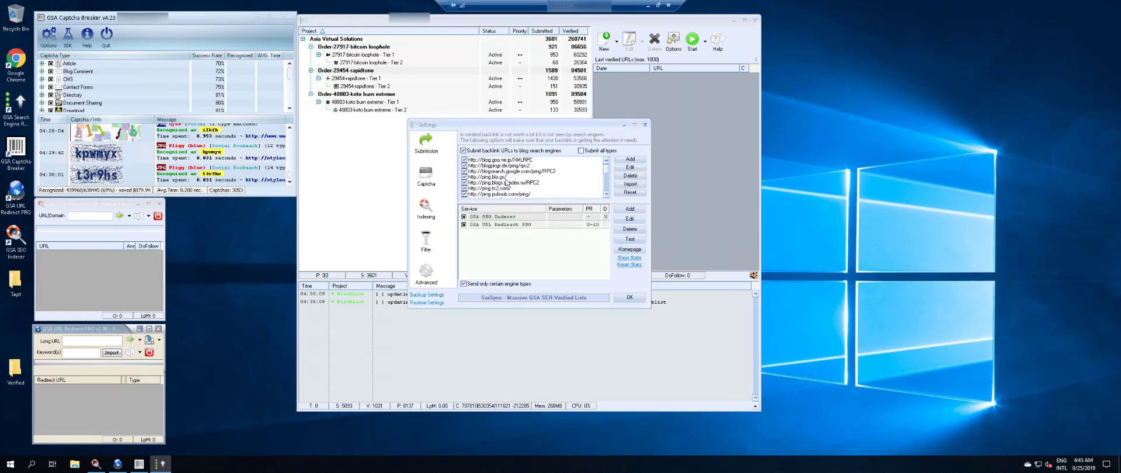
{"action": "left_click", "coordinate": [645, 124]}
Open the bitcoin loophole Tier 1 project for editing, enlarge its window, and show its submit and verify options
{"action": "left_click", "coordinate": [386, 55]}
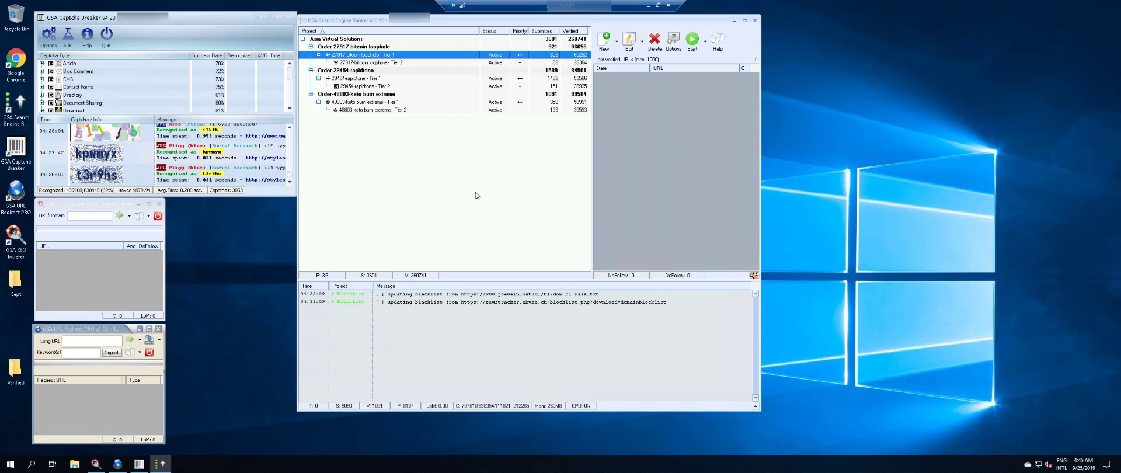
{"action": "key", "text": "Return"}
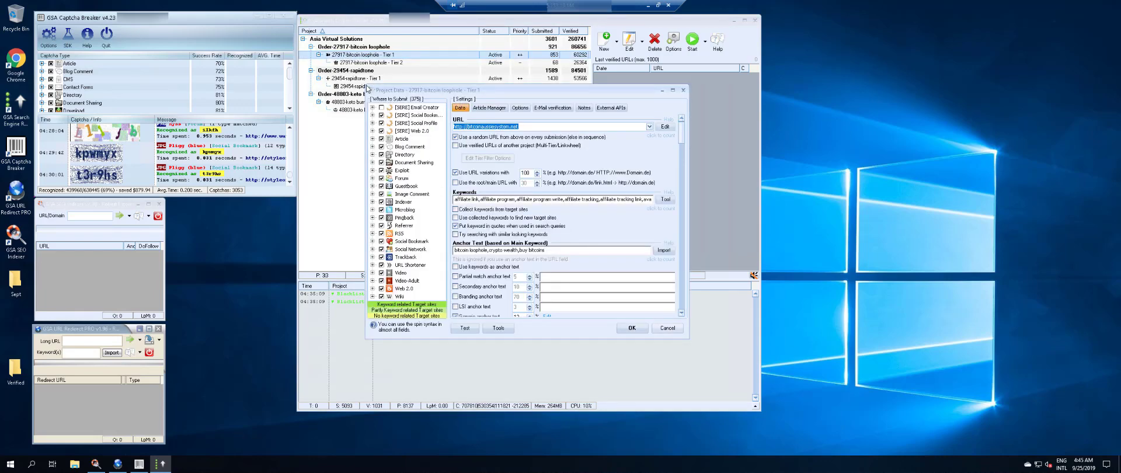
{"action": "left_click_drag", "start_coordinate": [367, 87], "coordinate": [271, 50]}
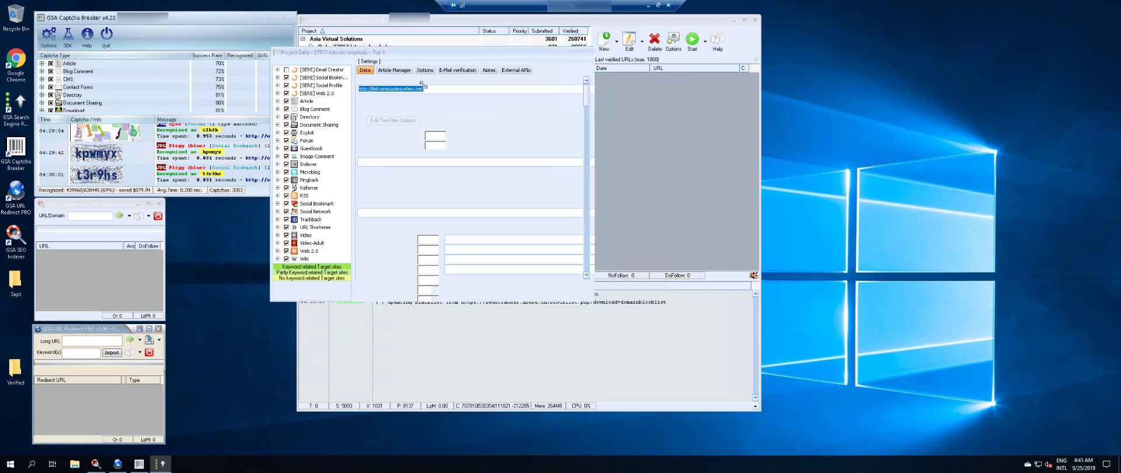
{"action": "left_click", "coordinate": [426, 71]}
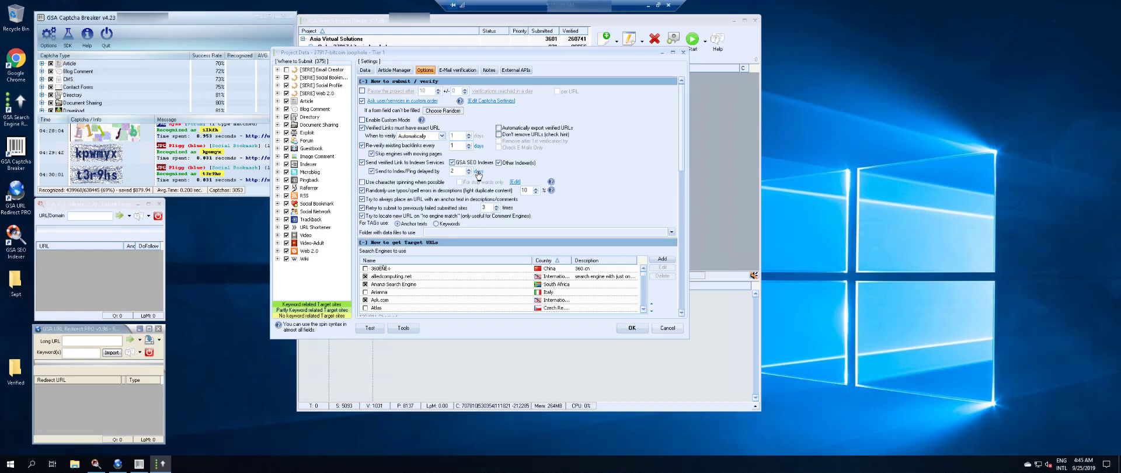
Try toggling the Other Indexer(s) and Send to Index/Ping delayed by options for the Tier 1 project, and reposition its window
{"action": "left_click", "coordinate": [479, 172]}
{"action": "left_click", "coordinate": [499, 163]}
{"action": "left_click", "coordinate": [500, 164]}
{"action": "left_click", "coordinate": [500, 163]}
{"action": "left_click", "coordinate": [499, 163]}
{"action": "left_click", "coordinate": [374, 173]}
{"action": "left_click", "coordinate": [373, 172]}
{"action": "left_click_drag", "start_coordinate": [428, 54], "coordinate": [525, 93]}
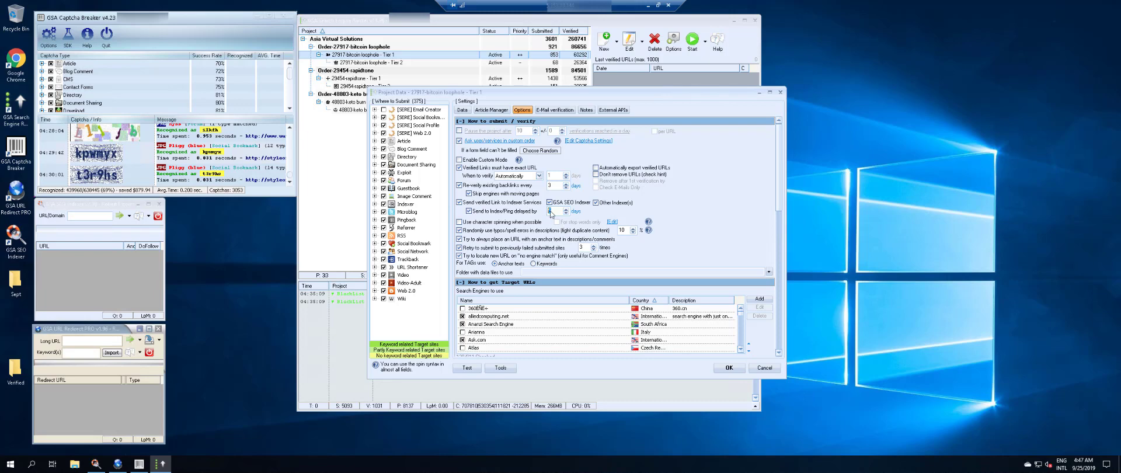
Try an index/ping delay of 5, cycle its time unit, toggle the exact-URL and re-verify options, and close the project without saving
{"action": "type", "text": "5"}
{"action": "left_click", "coordinate": [576, 212]}
{"action": "left_click", "coordinate": [577, 213]}
{"action": "left_click", "coordinate": [577, 212]}
{"action": "double_click", "coordinate": [555, 210]}
{"action": "left_click", "coordinate": [579, 212]}
{"action": "left_click", "coordinate": [459, 167]}
{"action": "left_click", "coordinate": [459, 169]}
{"action": "left_click", "coordinate": [459, 186]}
{"action": "left_click", "coordinate": [765, 368]}
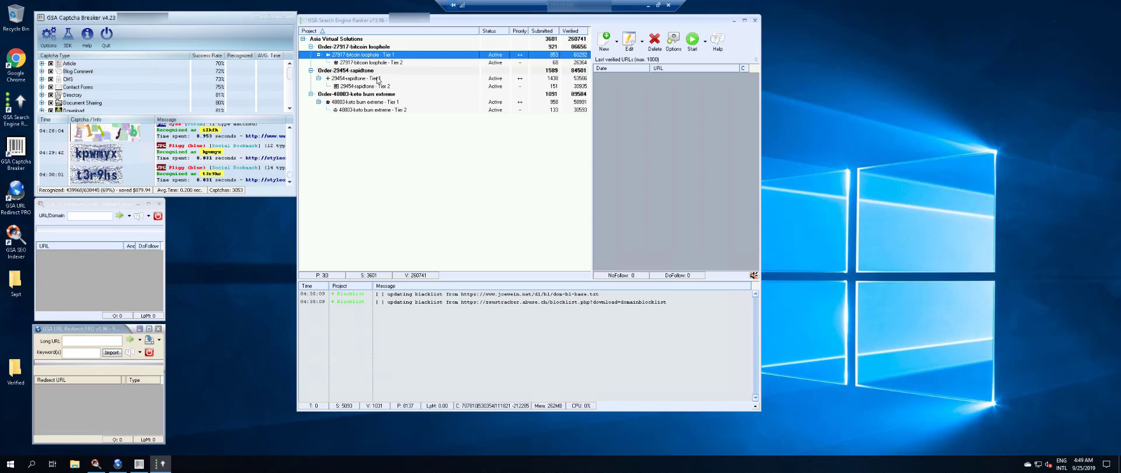
Select all six tier projects and apply the single option "delay index on" to them with its prefilled value
{"action": "left_click", "coordinate": [388, 111], "text": "shift"}
{"action": "right_click", "coordinate": [389, 84]}
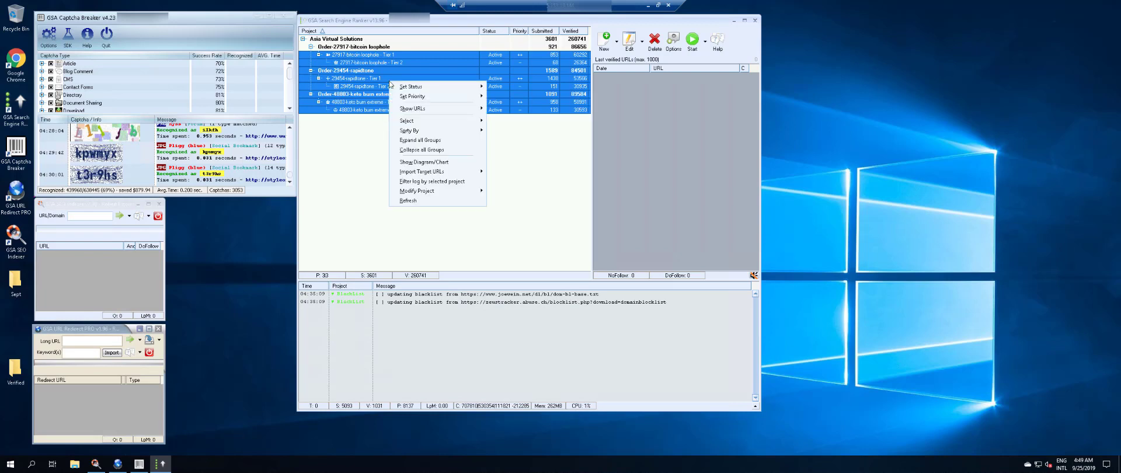
{"action": "mouse_move", "coordinate": [457, 195]}
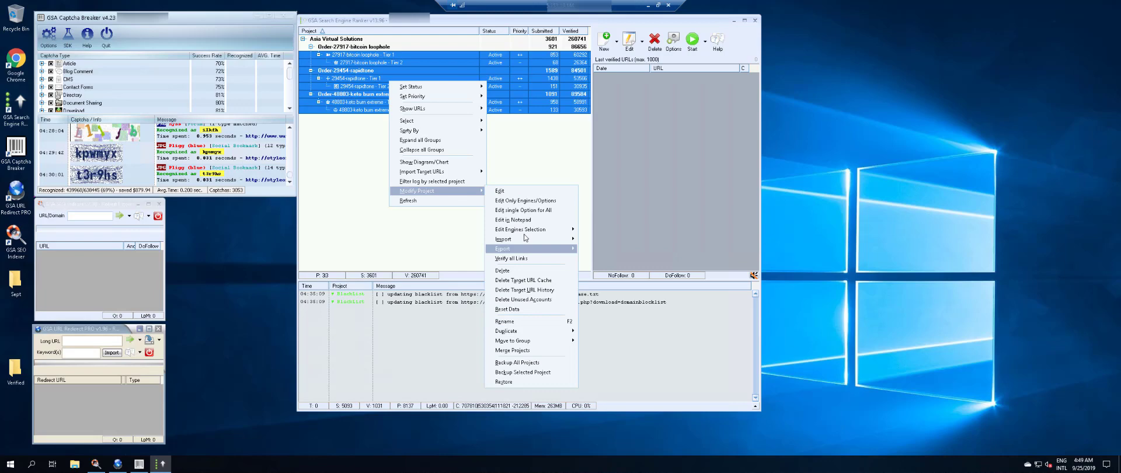
{"action": "left_click", "coordinate": [542, 211]}
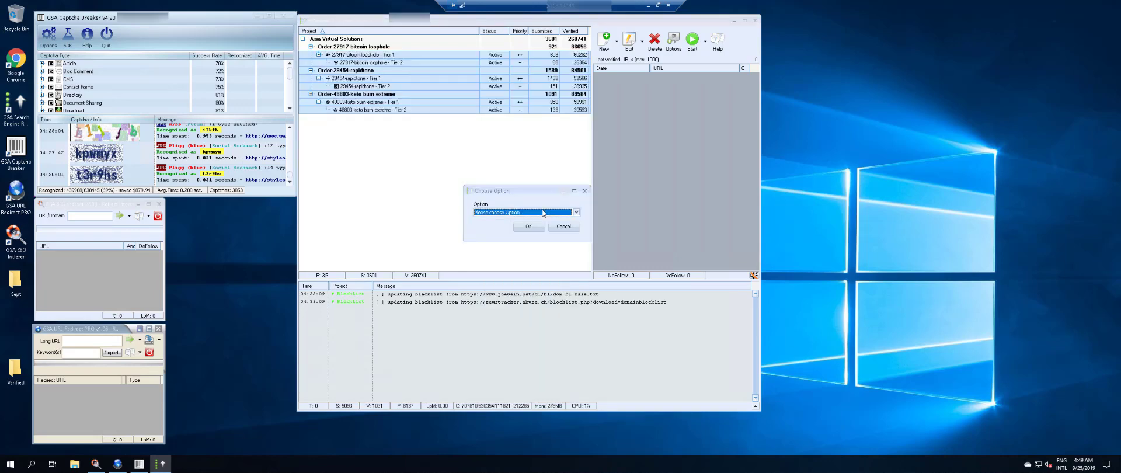
{"action": "left_click", "coordinate": [576, 213]}
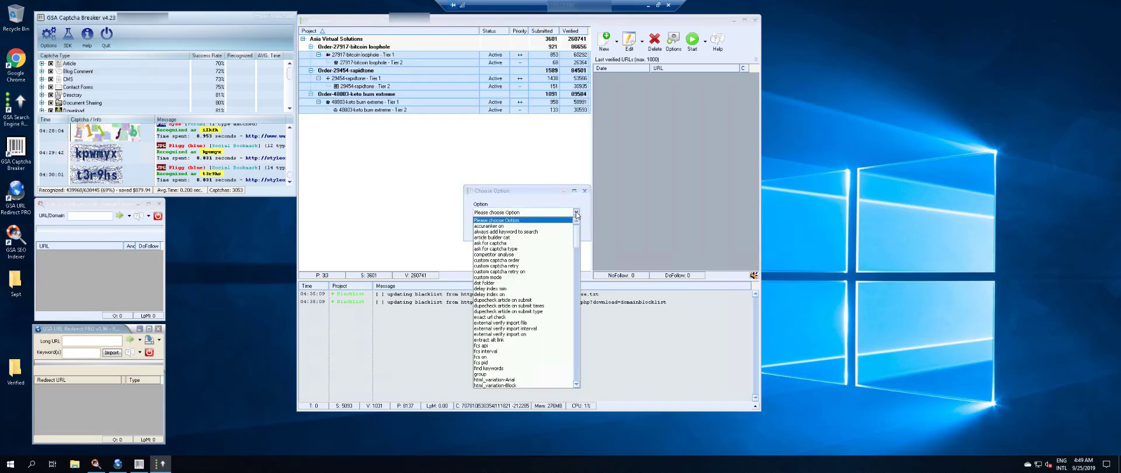
{"action": "left_click", "coordinate": [508, 295]}
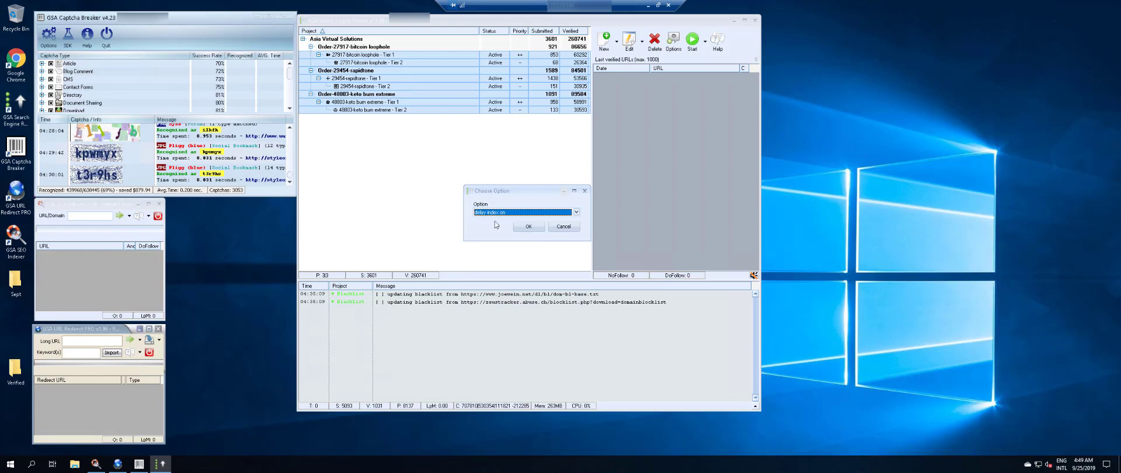
{"action": "left_click", "coordinate": [528, 228]}
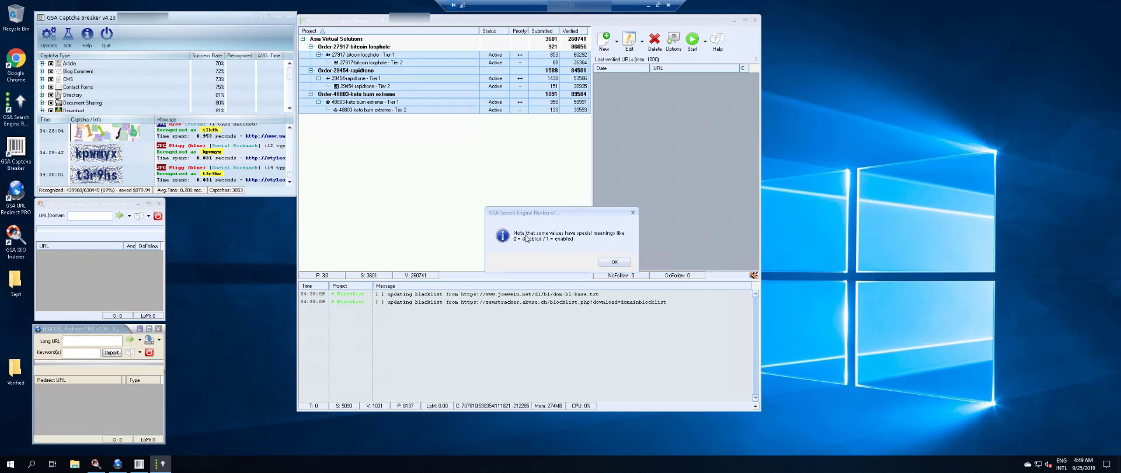
{"action": "left_click", "coordinate": [614, 262]}
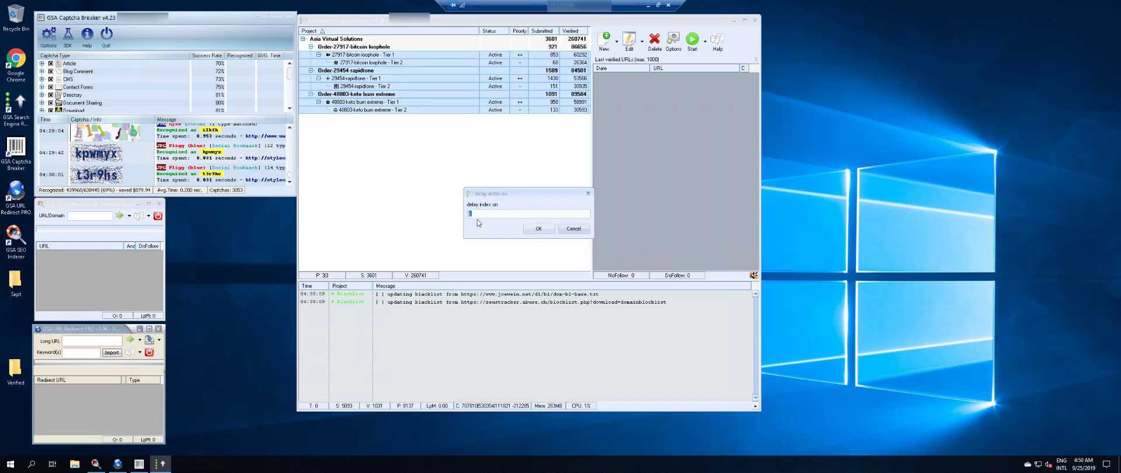
{"action": "left_click", "coordinate": [539, 228]}
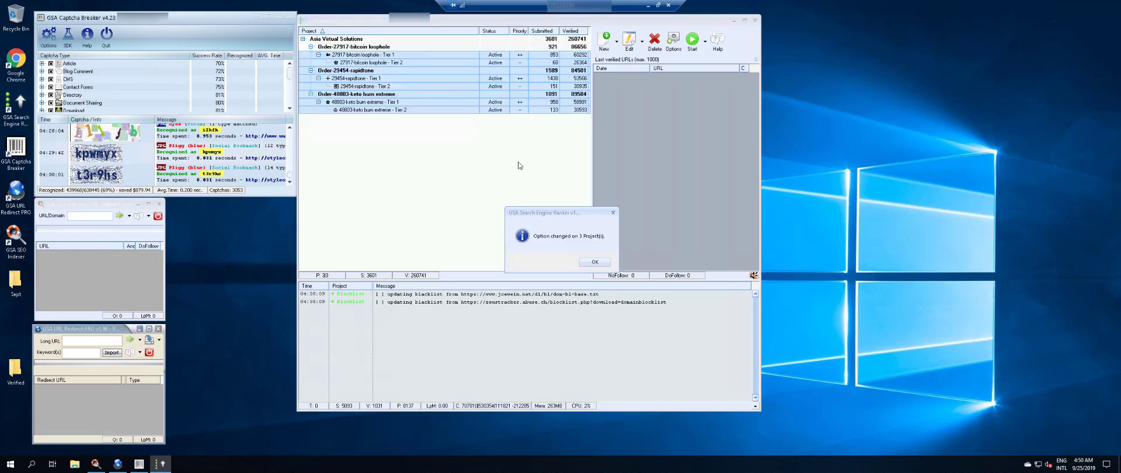
{"action": "left_click", "coordinate": [596, 262]}
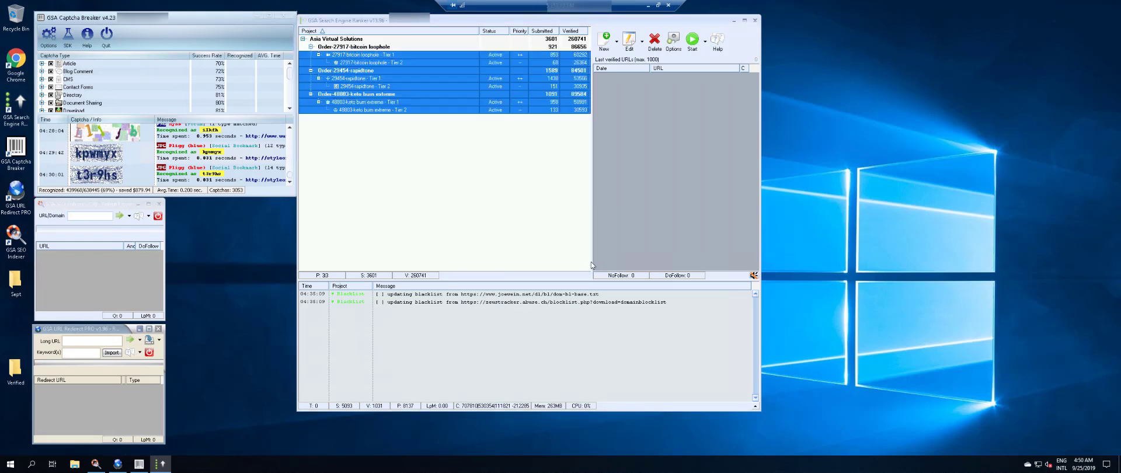
Open the single option "delay index min" for editing on all the selected projects
{"action": "right_click", "coordinate": [434, 76]}
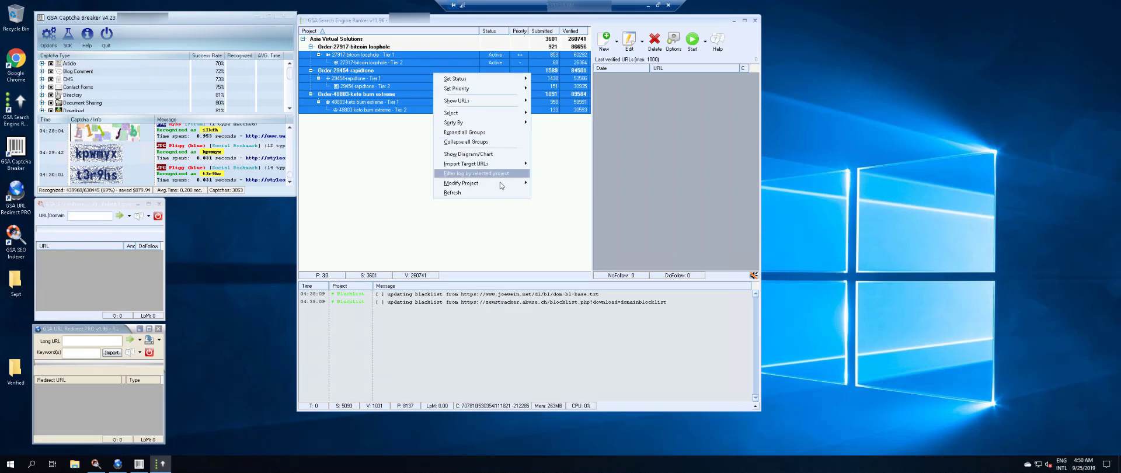
{"action": "mouse_move", "coordinate": [500, 184]}
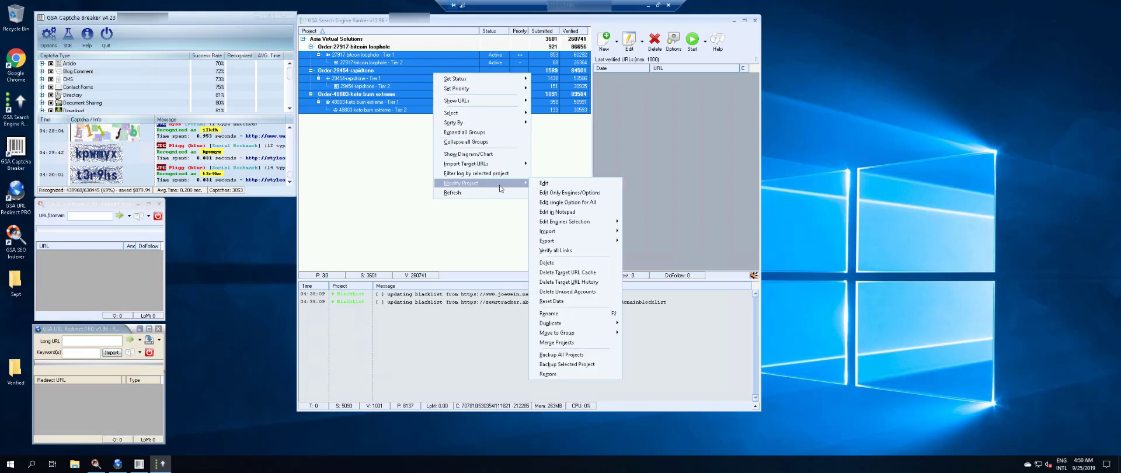
{"action": "left_click", "coordinate": [578, 203]}
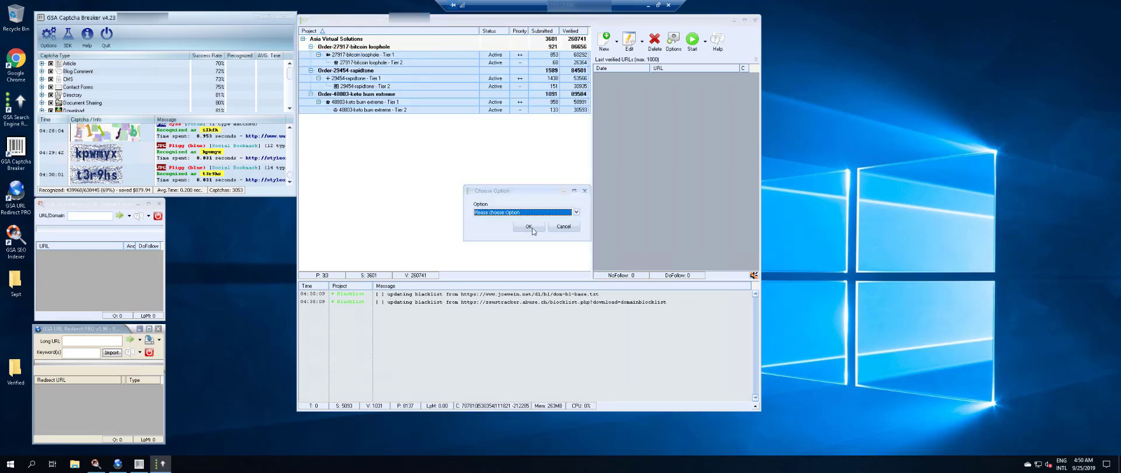
{"action": "left_click", "coordinate": [576, 213]}
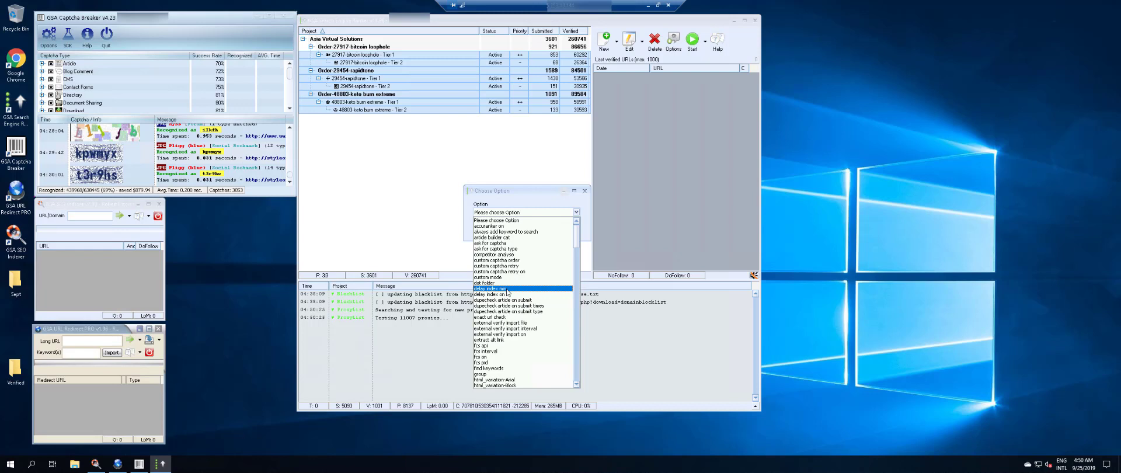
{"action": "left_click", "coordinate": [507, 289]}
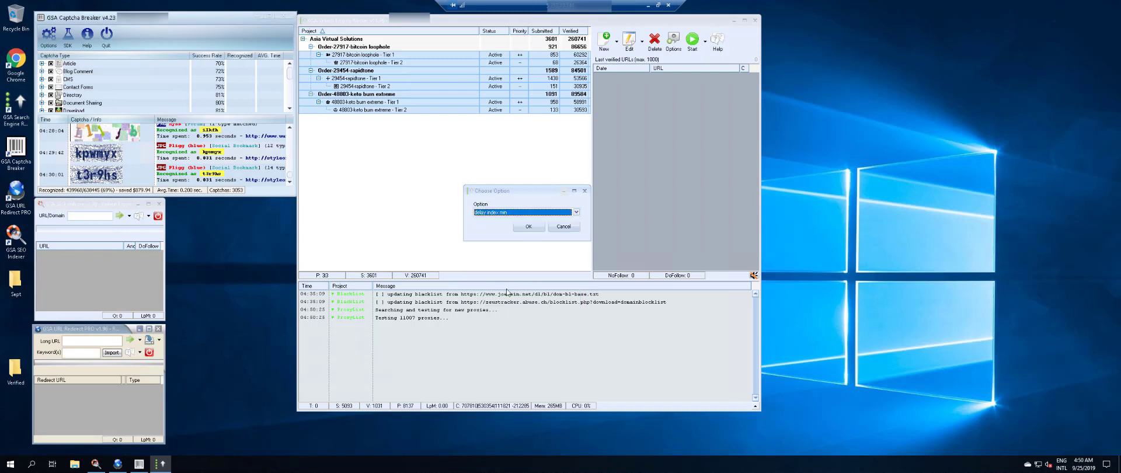
{"action": "left_click", "coordinate": [529, 227]}
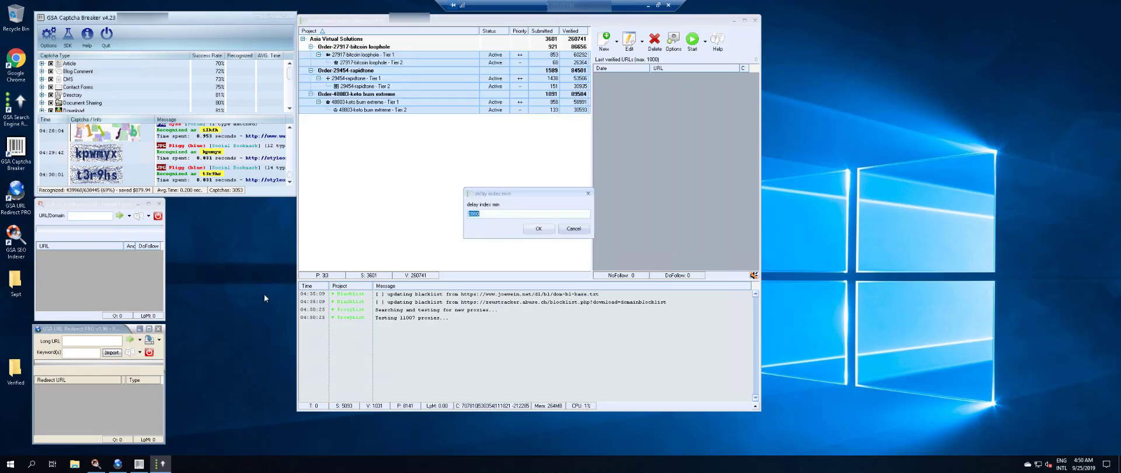
Switch to Chrome, search Google for "how min in 5 days", and agree to the privacy reminder
{"action": "double_click", "coordinate": [15, 59]}
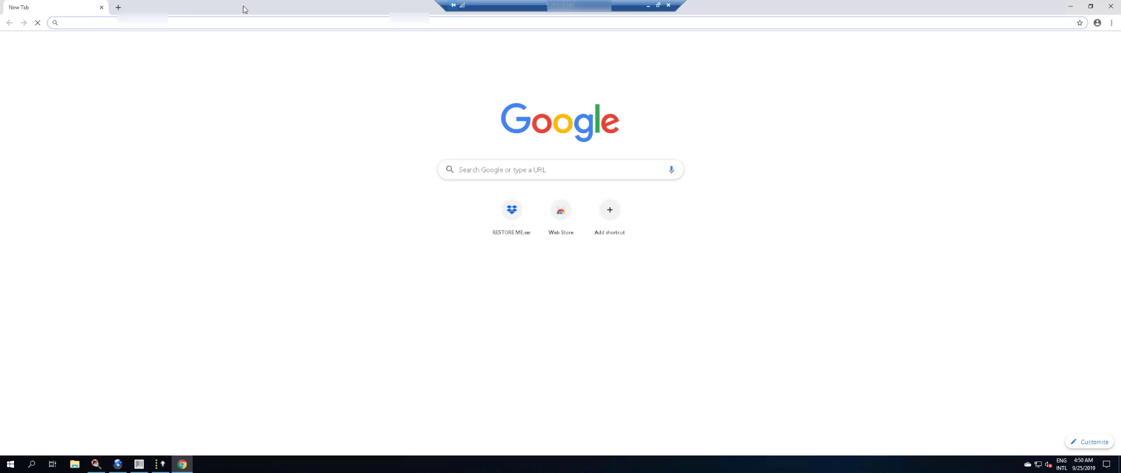
{"action": "left_click", "coordinate": [534, 170]}
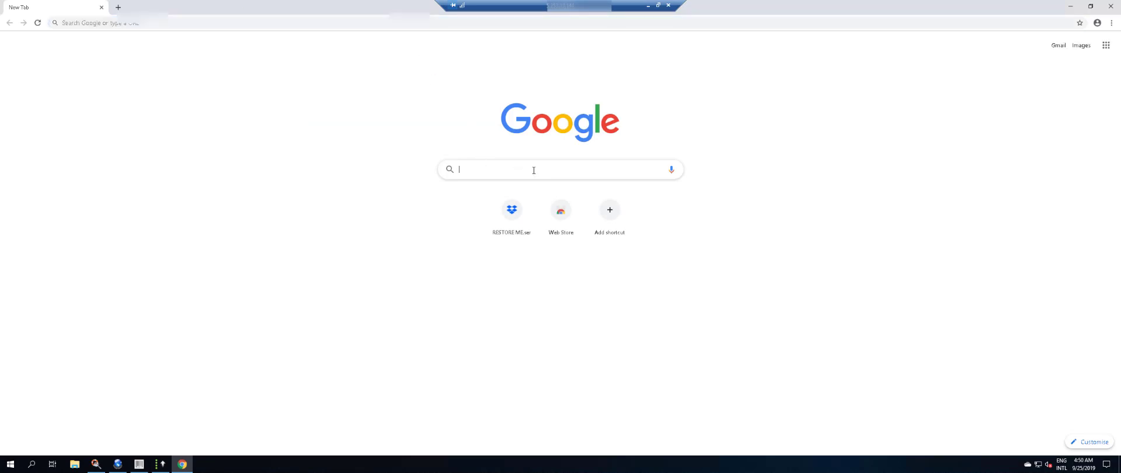
{"action": "type", "text": "how min"}
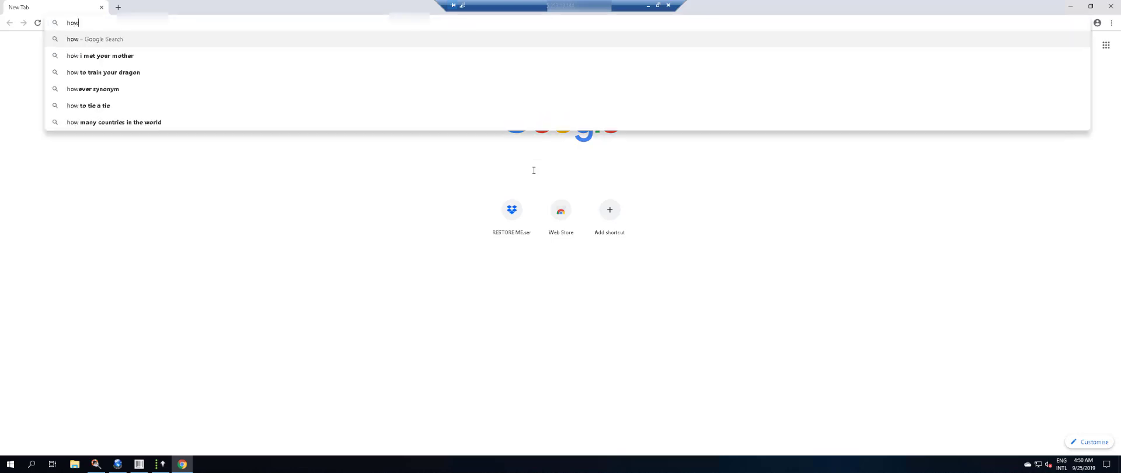
{"action": "type", "text": " in 5 days"}
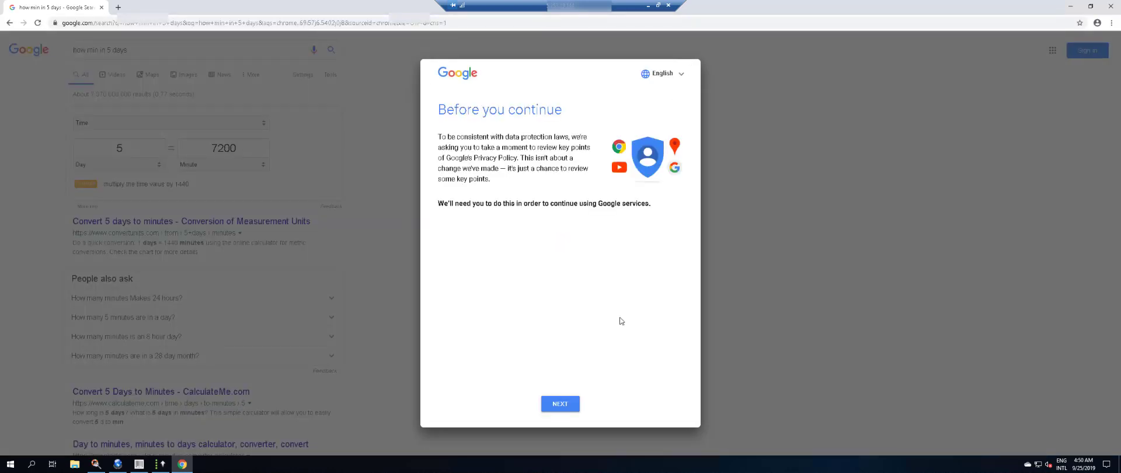
{"action": "left_click", "coordinate": [568, 407]}
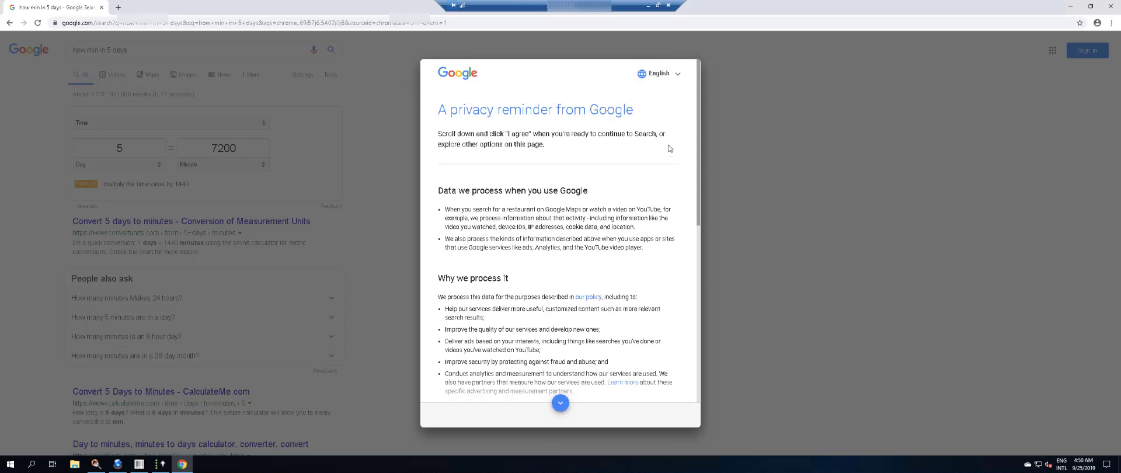
{"action": "left_click", "coordinate": [561, 404]}
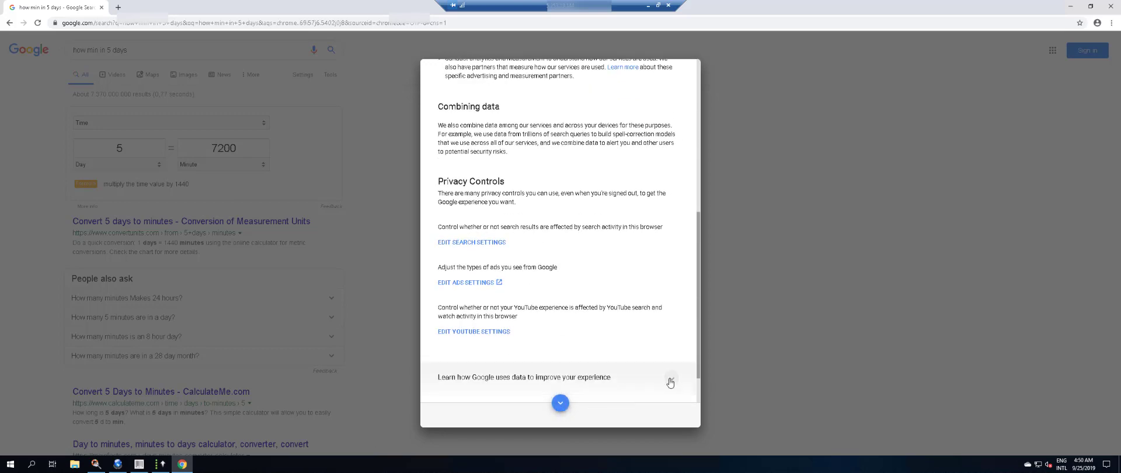
{"action": "left_click", "coordinate": [560, 405]}
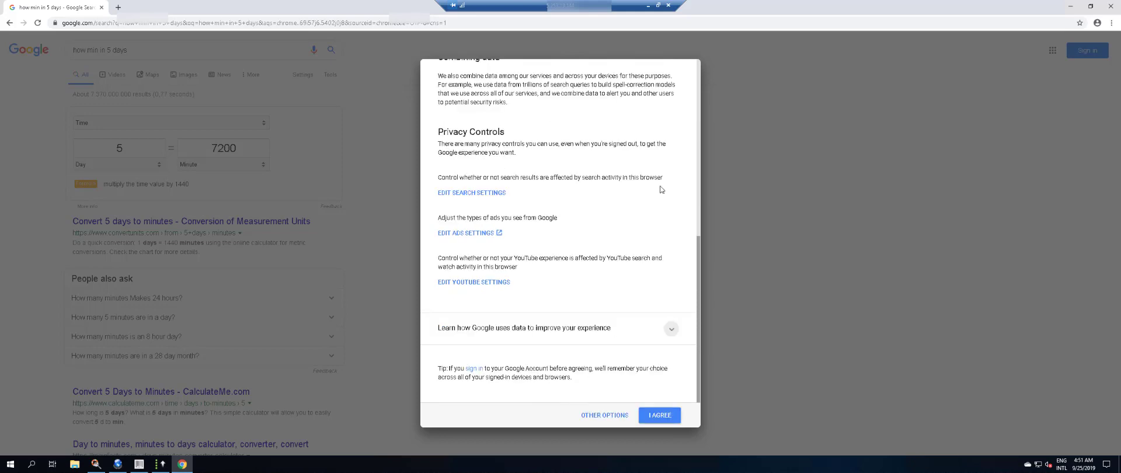
{"action": "left_click", "coordinate": [666, 415]}
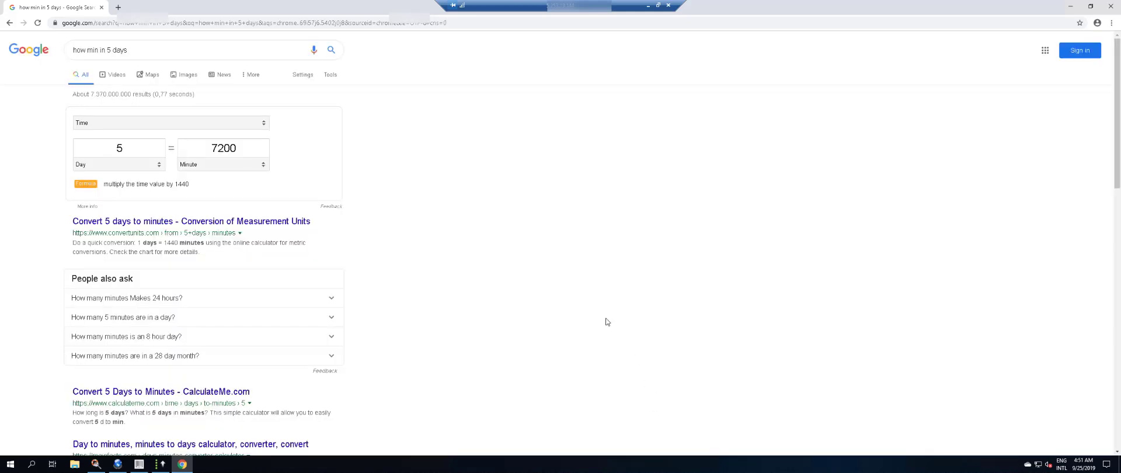
Copy the converted minutes, close Chrome, set "delay index min" to 7200 for the selected projects, and clear the project selection
{"action": "left_click_drag", "start_coordinate": [238, 147], "coordinate": [205, 147]}
{"action": "right_click", "coordinate": [228, 149]}
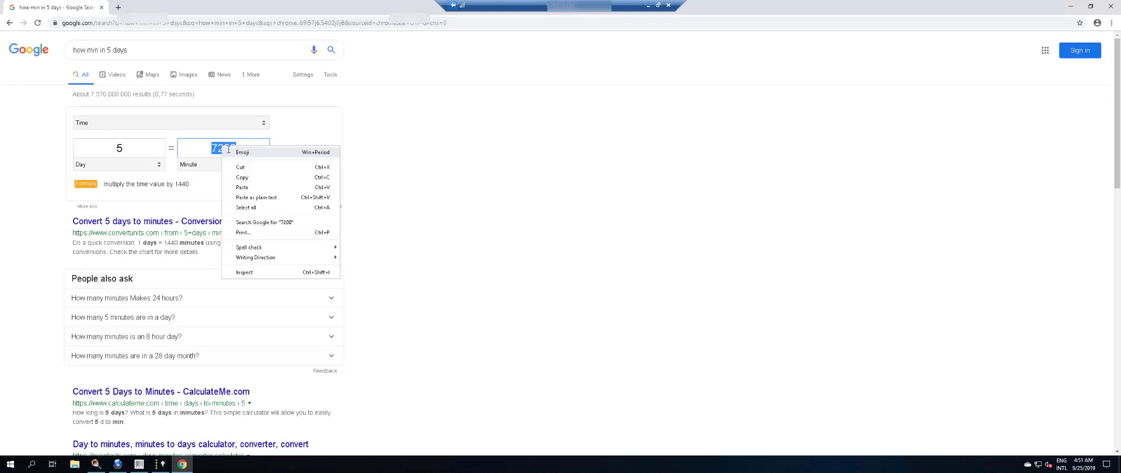
{"action": "left_click", "coordinate": [245, 178]}
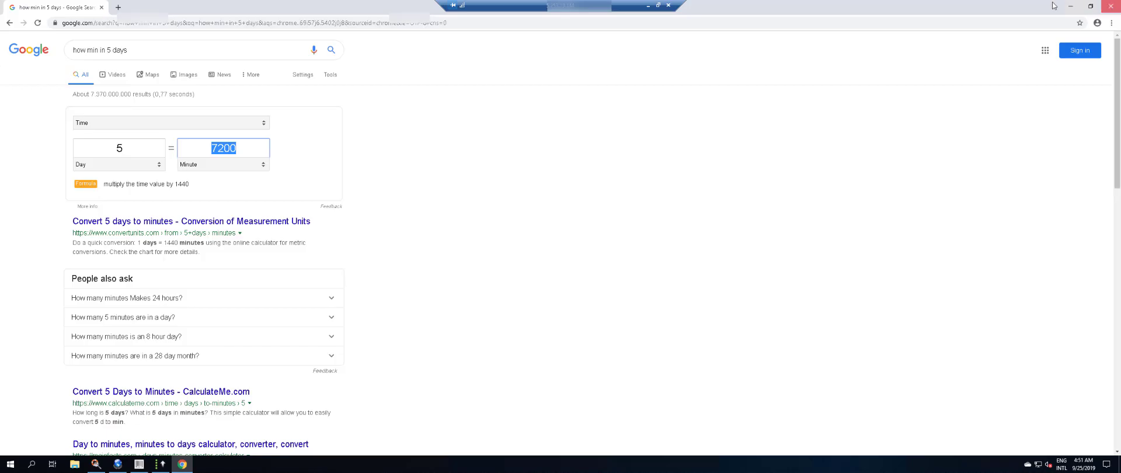
{"action": "left_click", "coordinate": [1112, 7]}
{"action": "right_click", "coordinate": [474, 214]}
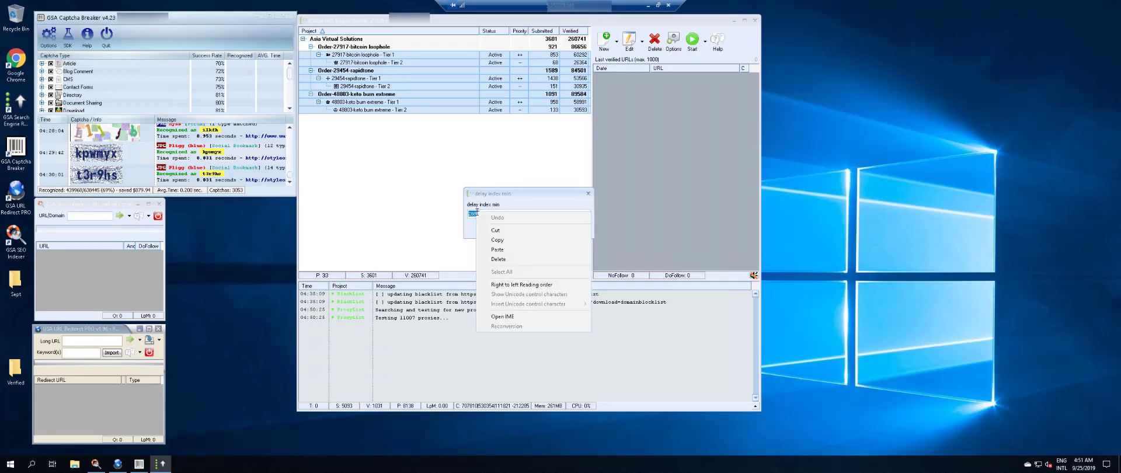
{"action": "left_click", "coordinate": [499, 244]}
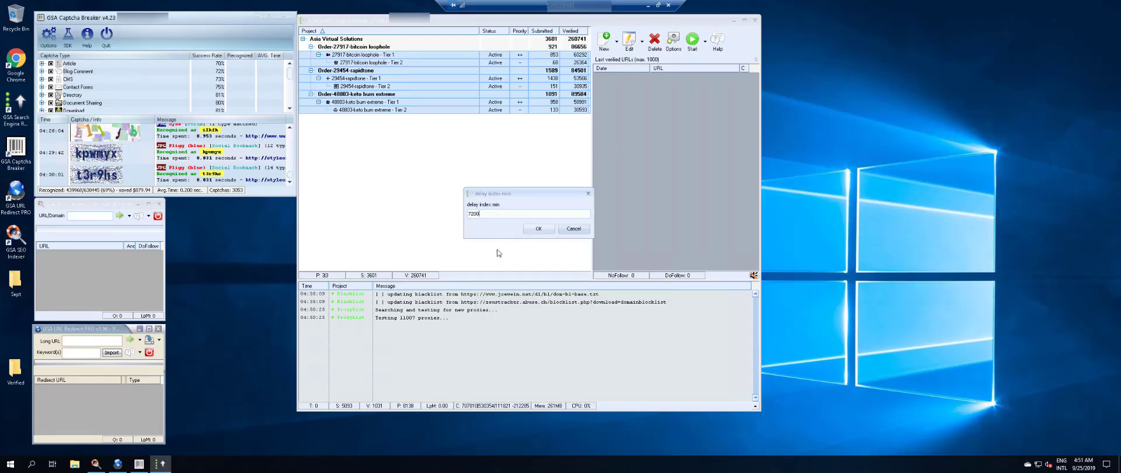
{"action": "left_click", "coordinate": [539, 229]}
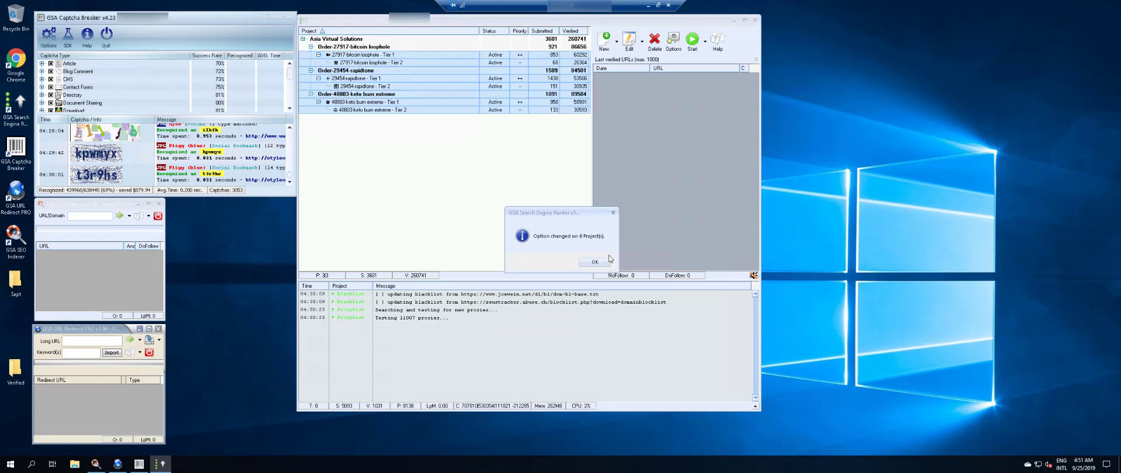
{"action": "left_click", "coordinate": [596, 262]}
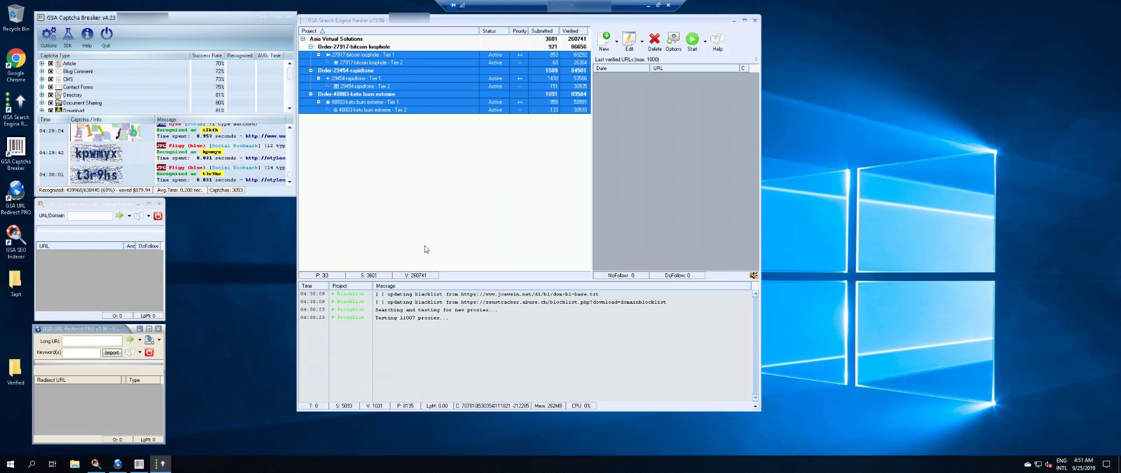
{"action": "left_click", "coordinate": [403, 189]}
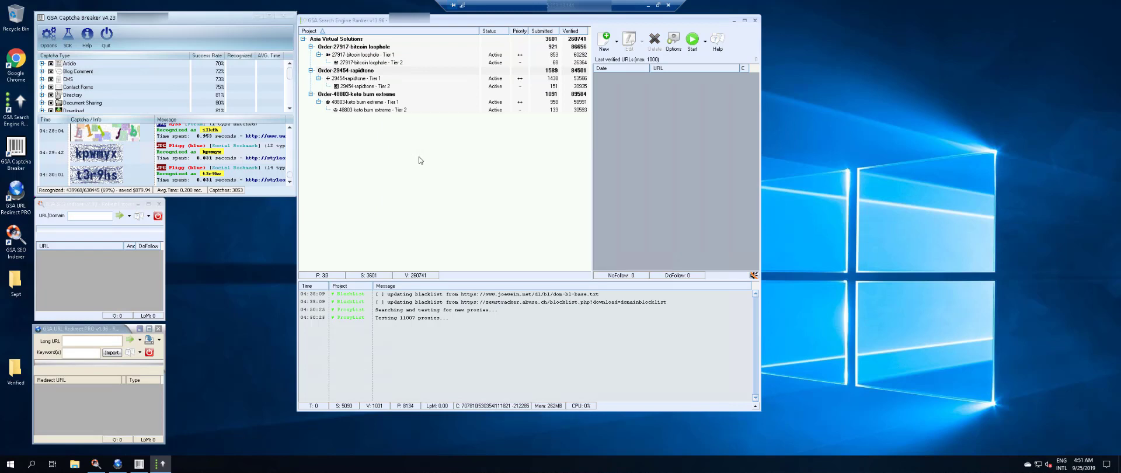
Switch from the remote desktop to the blog post and review its sections on the ping delay's benefits and how to enable it
{"action": "left_click", "coordinate": [648, 5]}
{"action": "scroll", "coordinate": [153, 169], "scroll_direction": "up", "scroll_amount": 5}
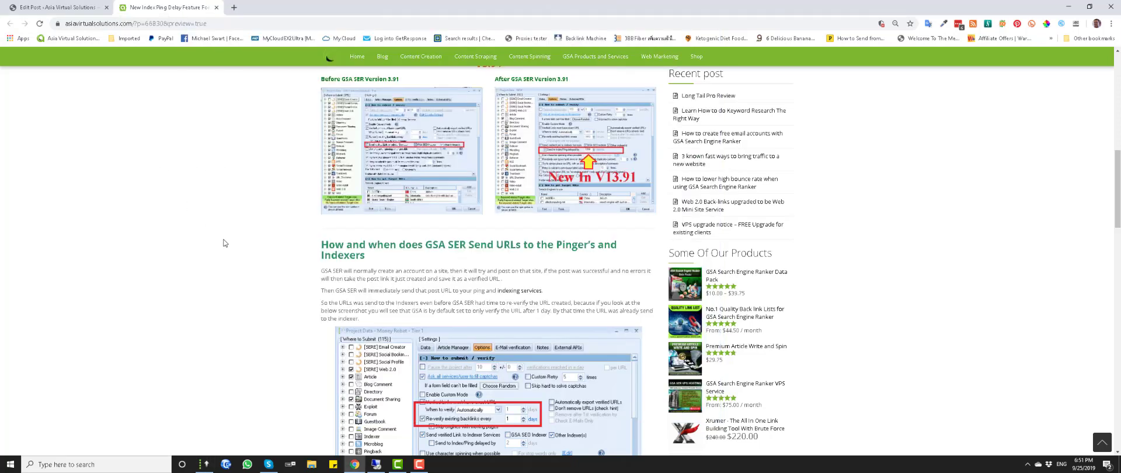
{"action": "scroll", "coordinate": [495, 296], "scroll_direction": "down", "scroll_amount": 3}
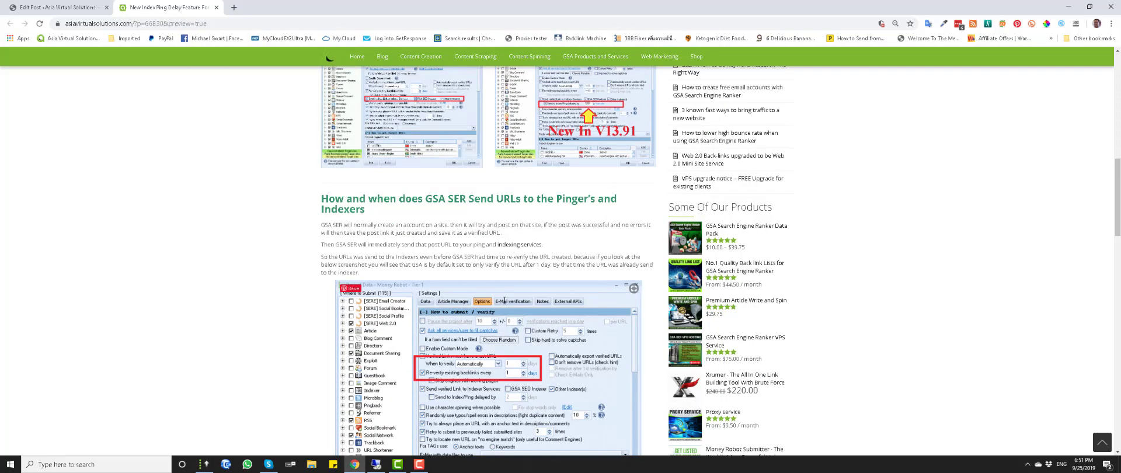
{"action": "scroll", "coordinate": [496, 297], "scroll_direction": "down", "scroll_amount": 3}
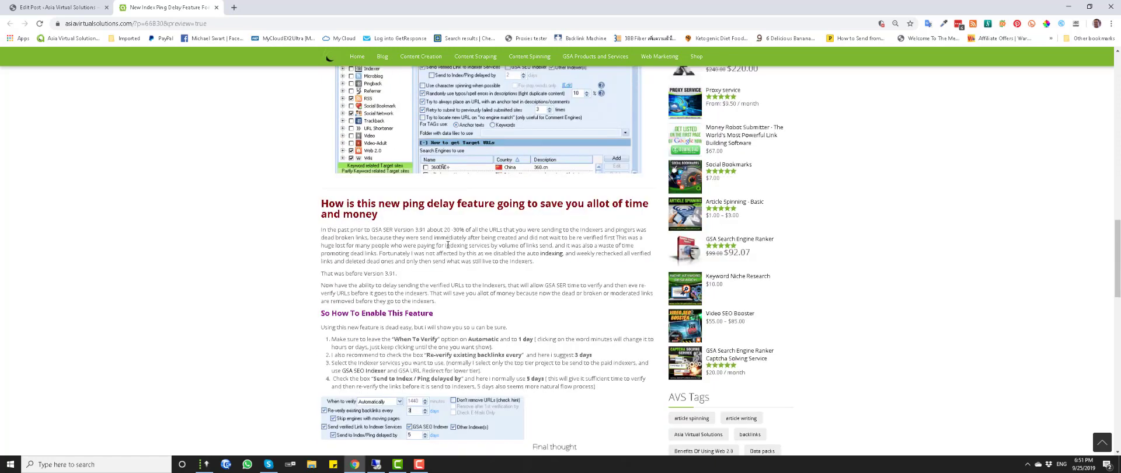
Read the blog post's setup steps and final thought, and open the GSA Search Engine Ranker Data Pack product page
{"action": "scroll", "coordinate": [448, 245], "scroll_direction": "down", "scroll_amount": 2}
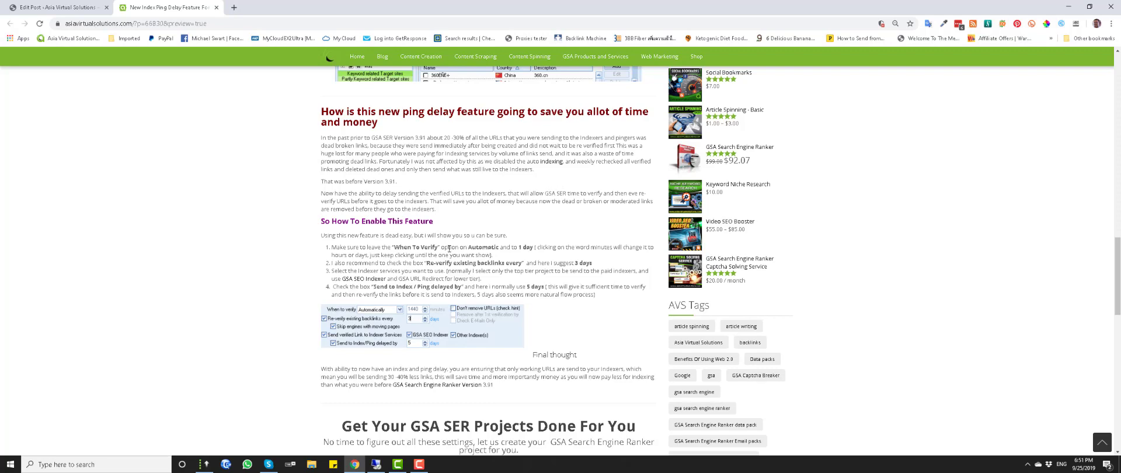
{"action": "scroll", "coordinate": [449, 248], "scroll_direction": "down", "scroll_amount": 1}
{"action": "scroll", "coordinate": [456, 261], "scroll_direction": "down", "scroll_amount": 1}
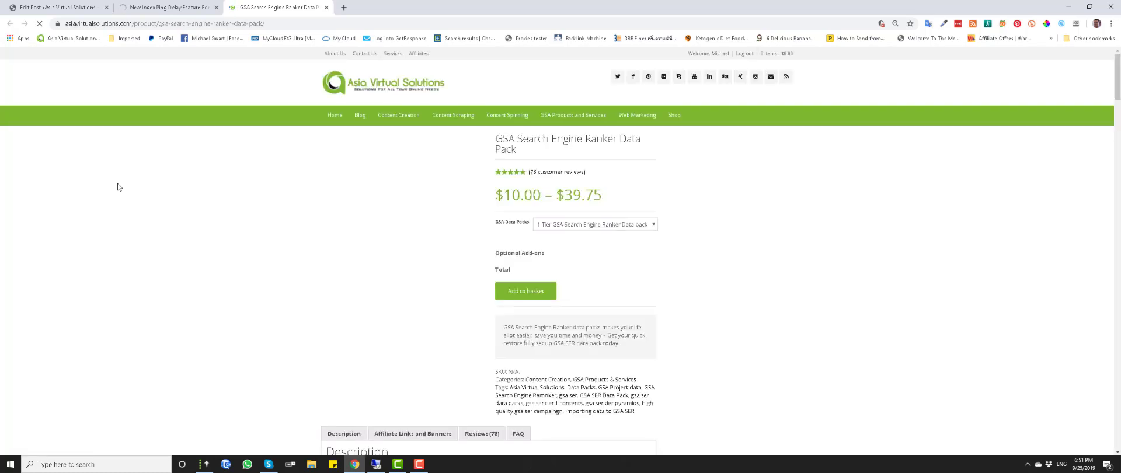
Review the data pack product page, including the available tier choices and the keyword, URL and anchor text order options
{"action": "scroll", "coordinate": [190, 210], "scroll_direction": "down", "scroll_amount": 4}
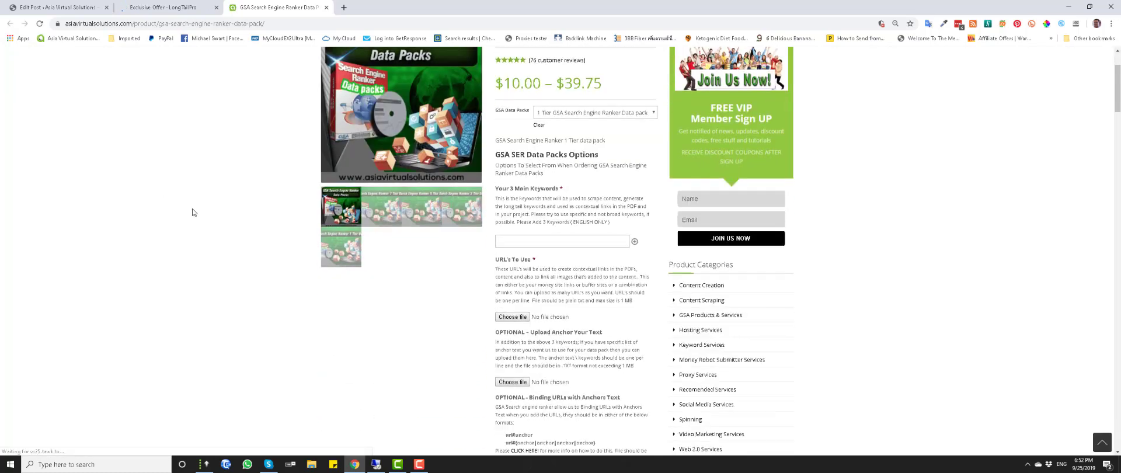
{"action": "scroll", "coordinate": [310, 227], "scroll_direction": "down", "scroll_amount": 3}
{"action": "scroll", "coordinate": [319, 234], "scroll_direction": "up", "scroll_amount": 8}
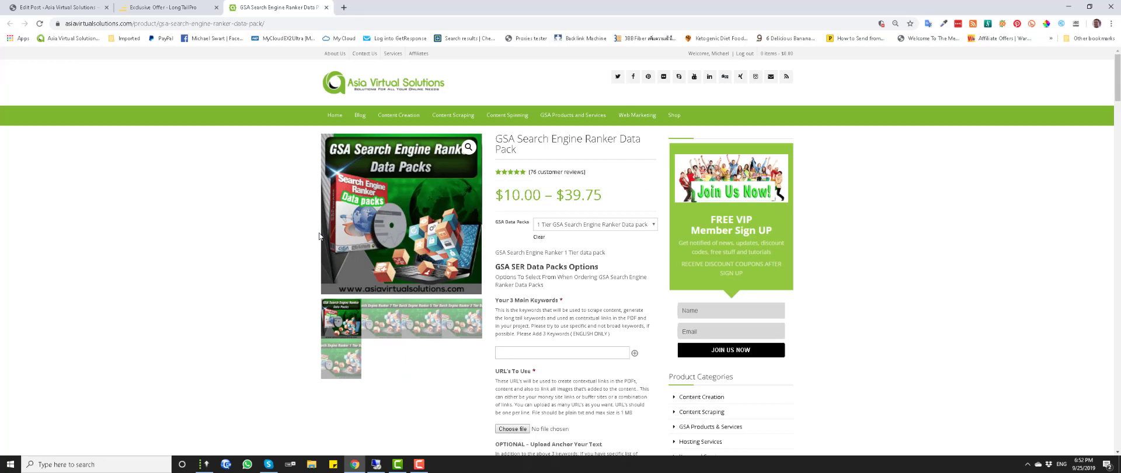
{"action": "left_click", "coordinate": [611, 224]}
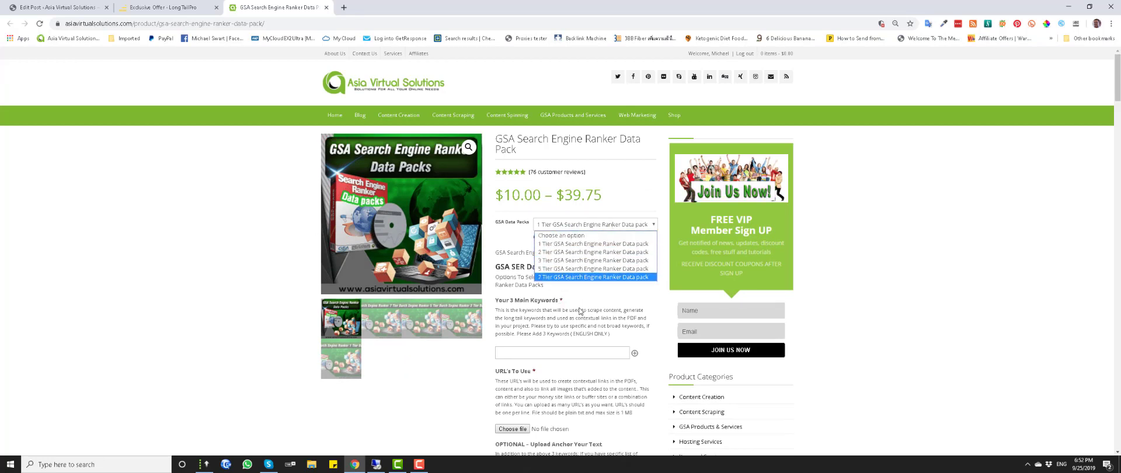
{"action": "left_click", "coordinate": [157, 312]}
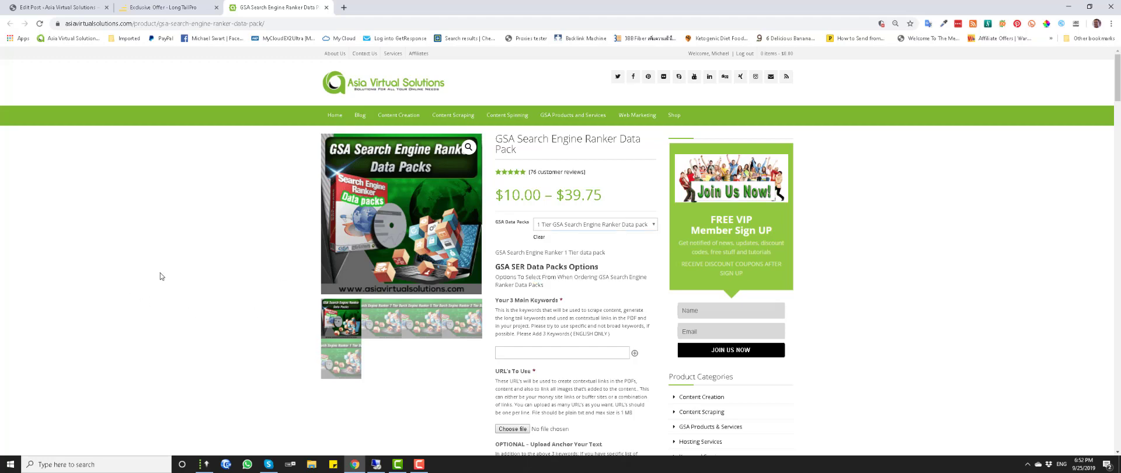
{"action": "scroll", "coordinate": [160, 272], "scroll_direction": "down", "scroll_amount": 6}
{"action": "scroll", "coordinate": [184, 301], "scroll_direction": "up", "scroll_amount": 2}
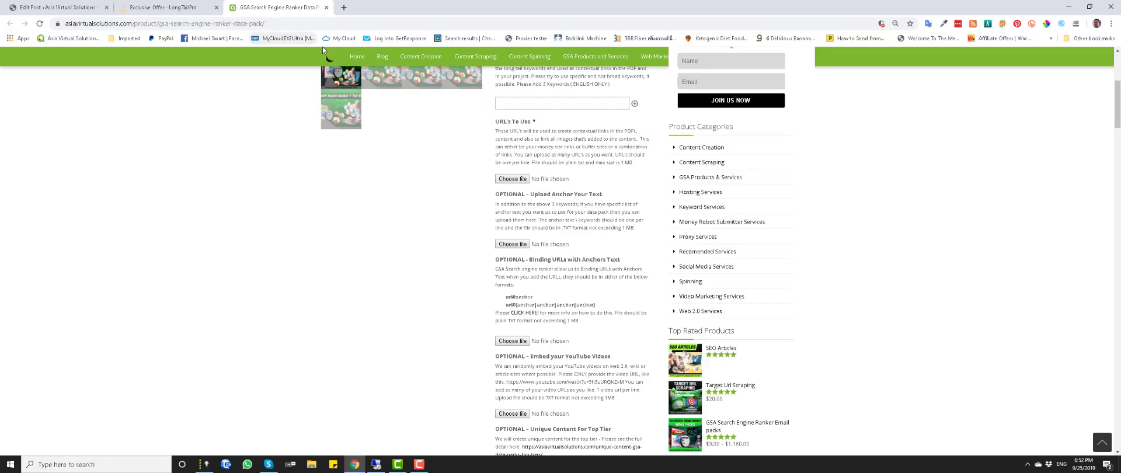
Open the post's permalink from the post editor in a new tab, close the Exclusive Offer page, and view the post's opening section
{"action": "left_click", "coordinate": [68, 7]}
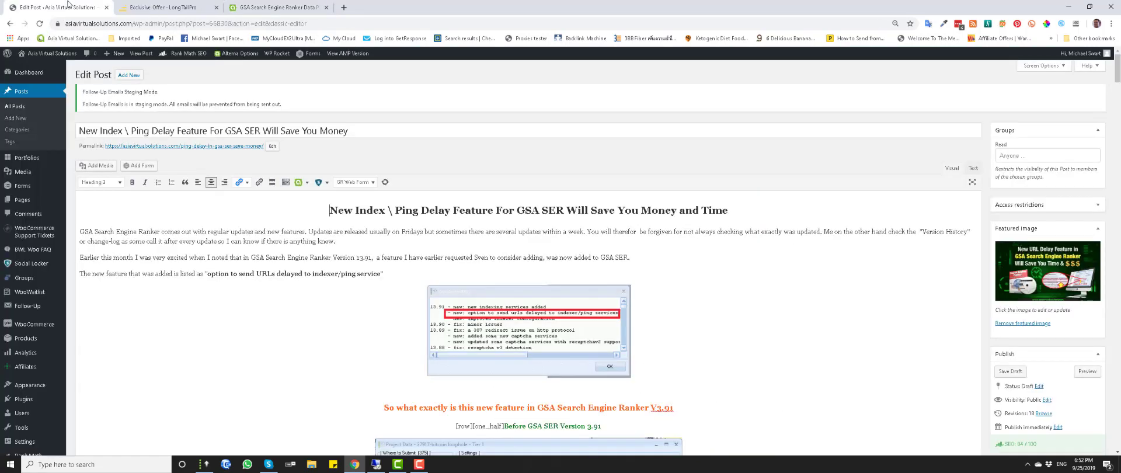
{"action": "right_click", "coordinate": [211, 146]}
{"action": "left_click", "coordinate": [254, 156]}
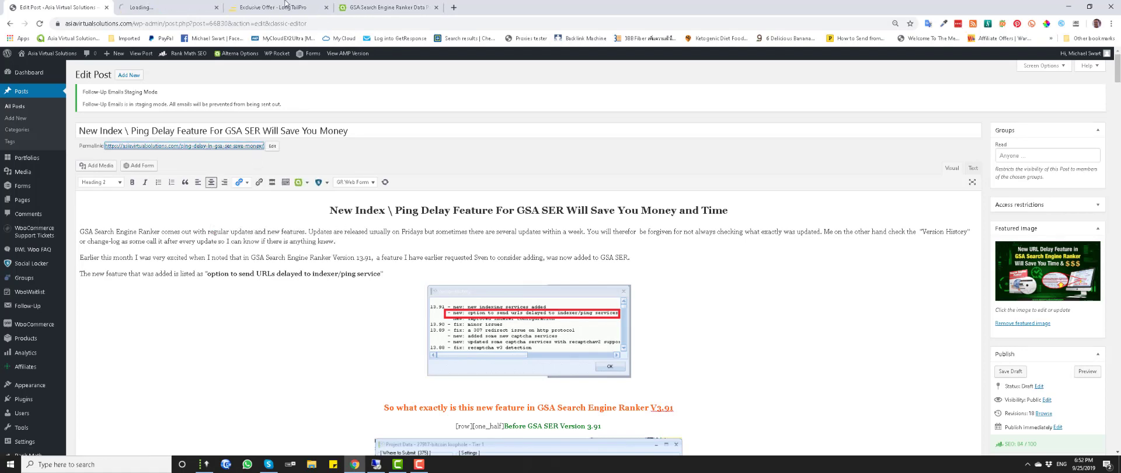
{"action": "left_click", "coordinate": [326, 8]}
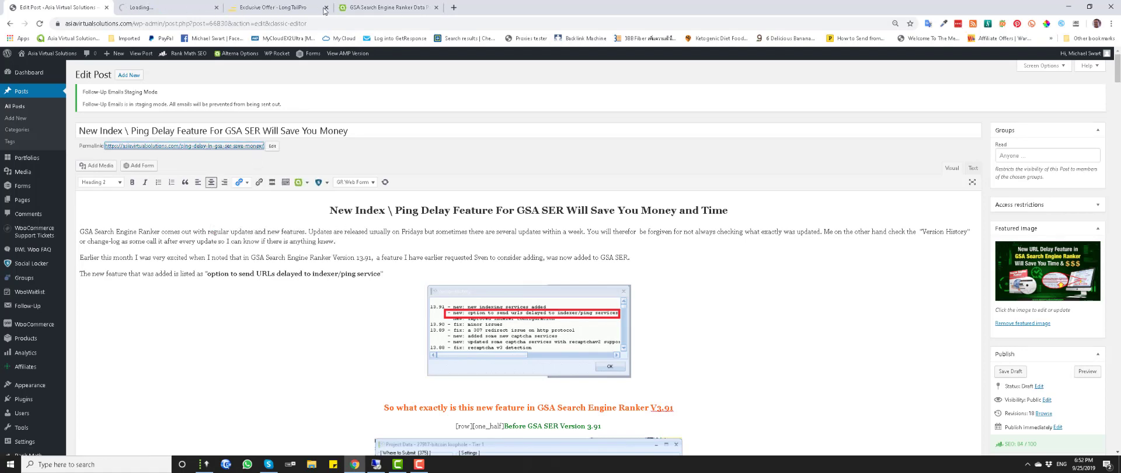
{"action": "left_click", "coordinate": [173, 8]}
{"action": "scroll", "coordinate": [494, 244], "scroll_direction": "down", "scroll_amount": 1}
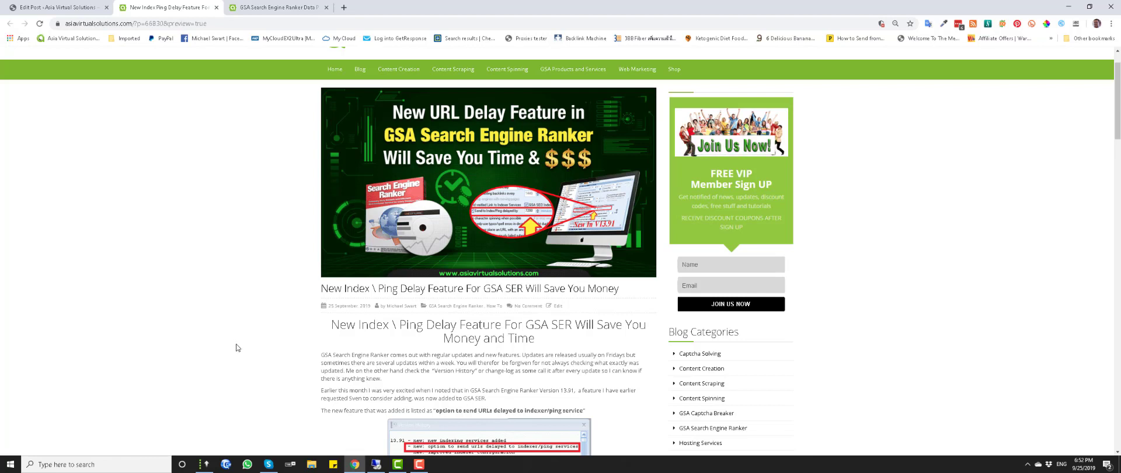
{"action": "scroll", "coordinate": [239, 368], "scroll_direction": "down", "scroll_amount": 1}
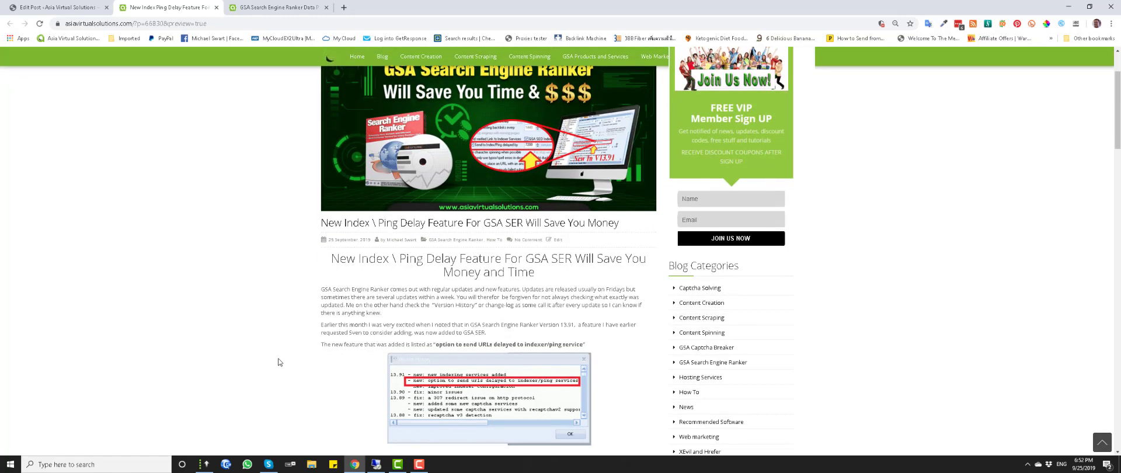